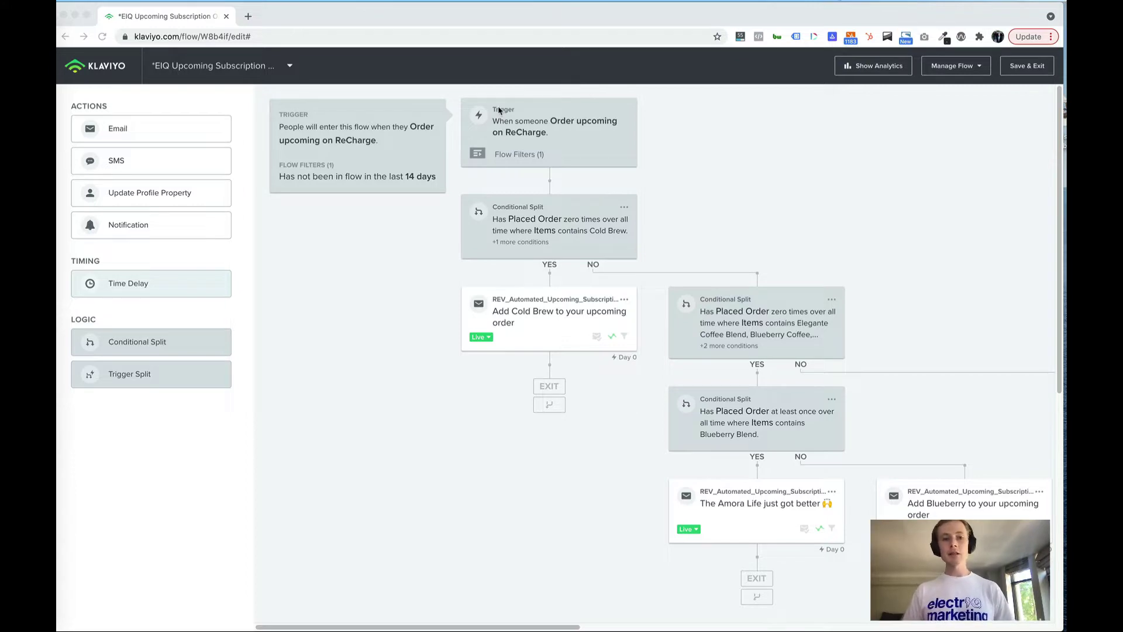
Step: Scroll across the flow canvas and inspect the first split's Cold Brew conditions
left_click(347, 269)
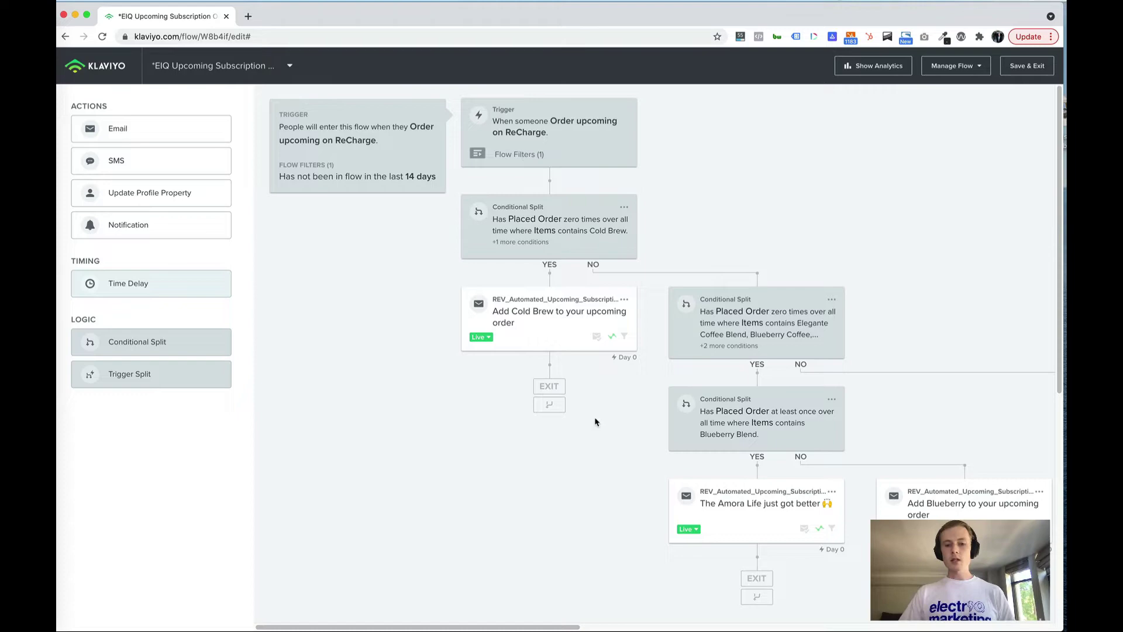
scroll(594, 418, "right", 2)
scroll(594, 418, "right", 1)
scroll(592, 462, "right", 3)
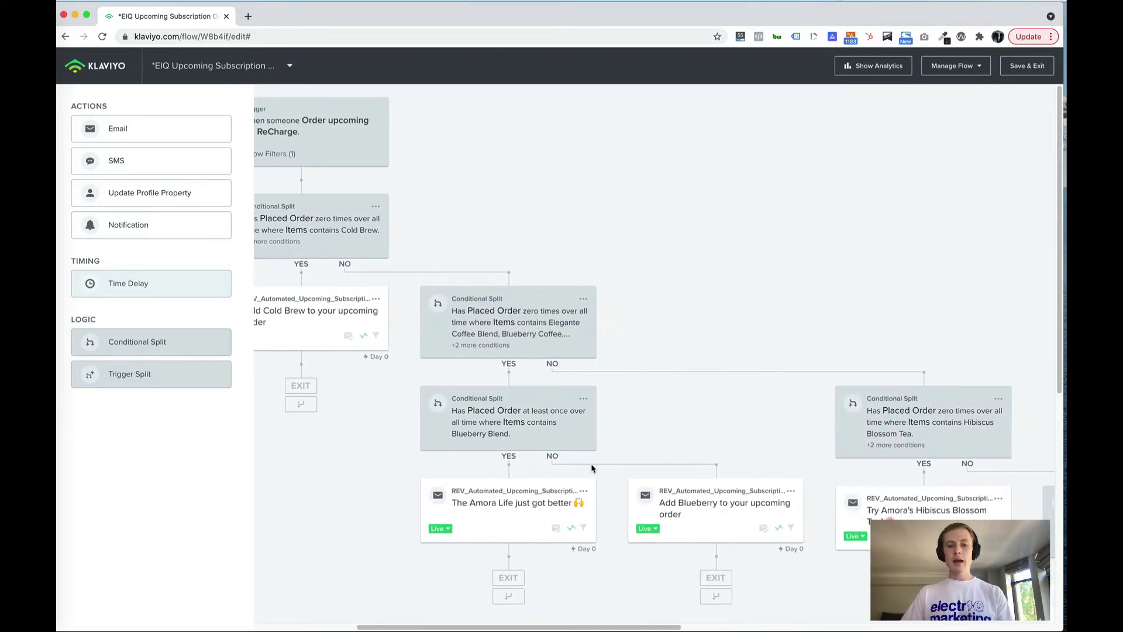
scroll(592, 468, "right", 5)
scroll(592, 466, "down", 5)
scroll(592, 464, "right", 2)
scroll(593, 462, "right", 3)
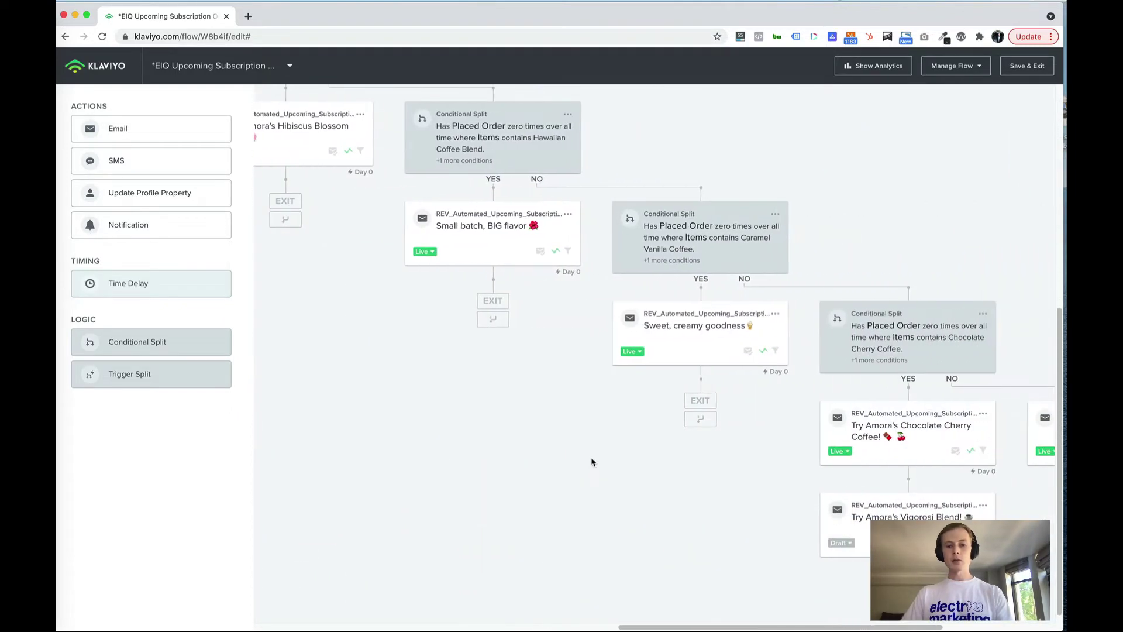
scroll(592, 461, "down", 1)
scroll(592, 461, "right", 1)
scroll(592, 459, "right", 4)
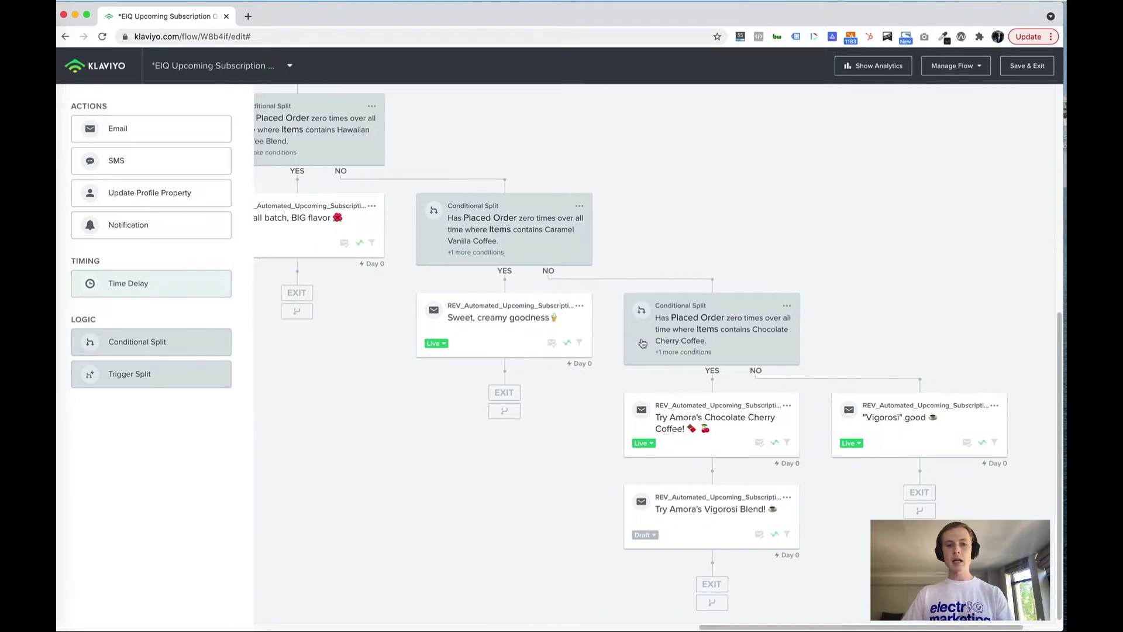
scroll(643, 342, "left", 8)
scroll(644, 336, "up", 4)
scroll(644, 336, "left", 4)
scroll(643, 334, "up", 4)
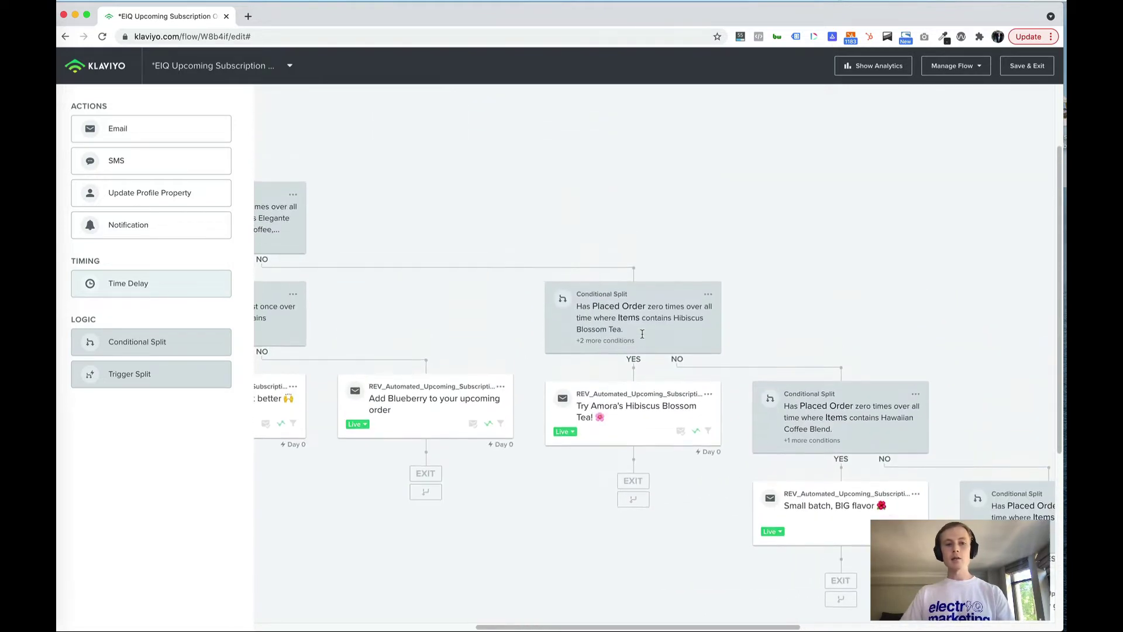
scroll(642, 334, "left", 10)
scroll(642, 334, "up", 2)
scroll(608, 338, "up", 1)
scroll(609, 338, "left", 1)
scroll(609, 337, "left", 3)
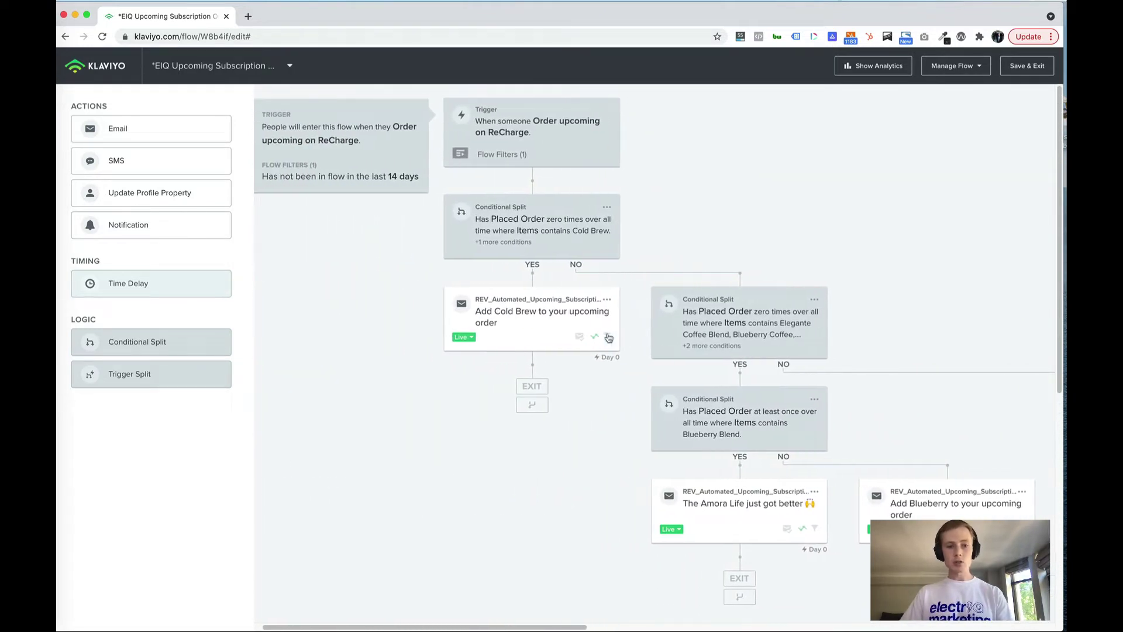
left_click(559, 236)
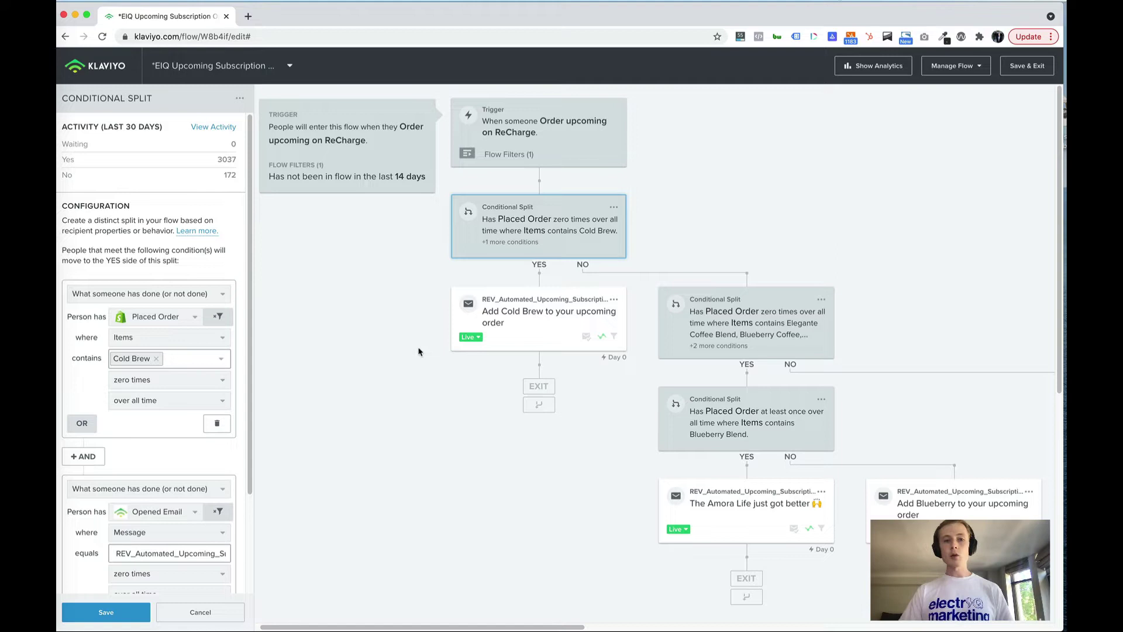
scroll(187, 381, "down", 3)
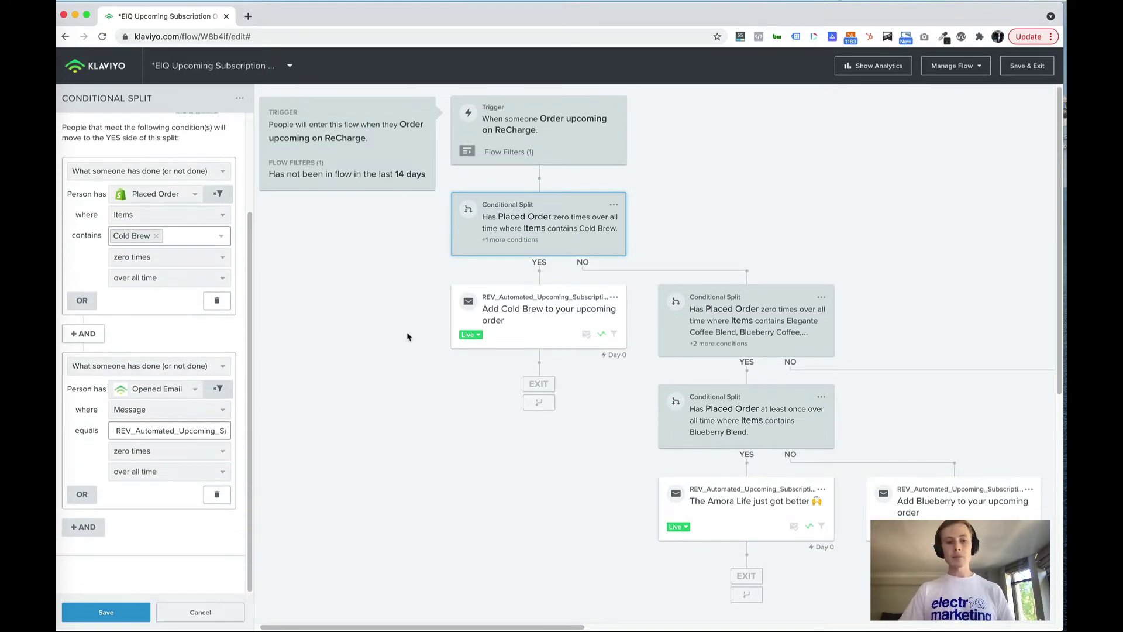
Step: Compare the Cold Brew email's details with the second split's coffee conditions, ending on the email
left_click(506, 322)
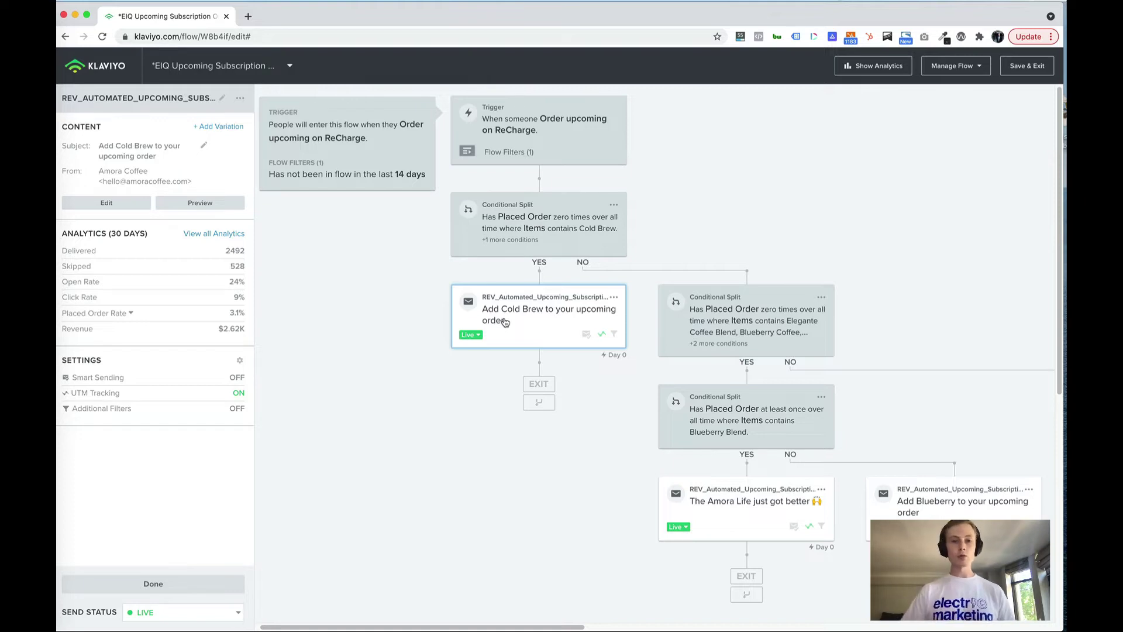
left_click(749, 342)
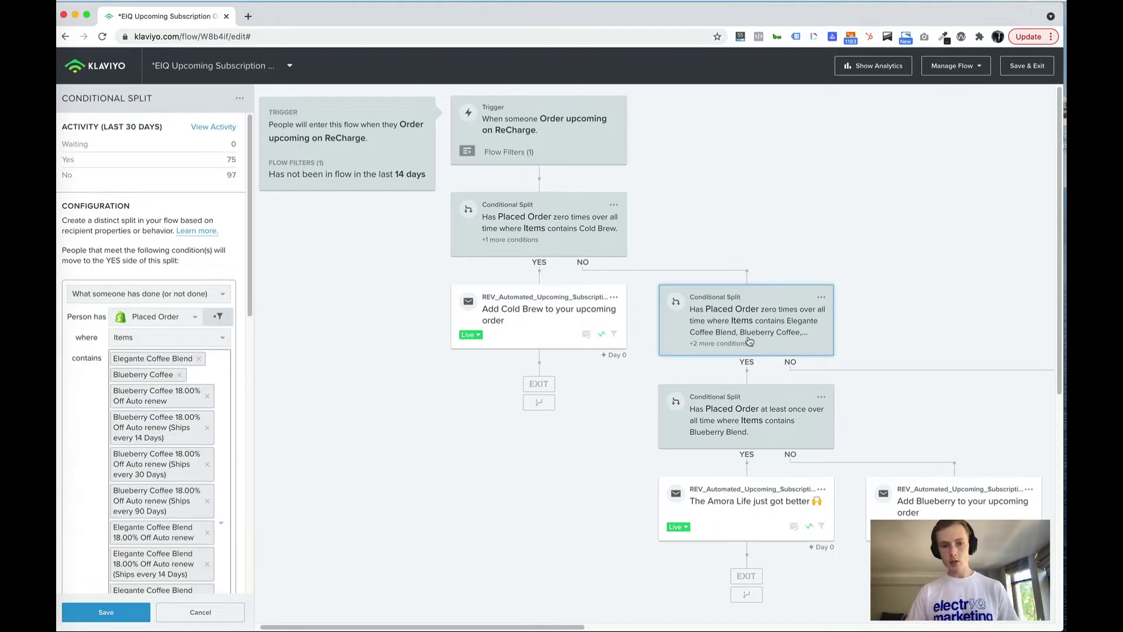
left_click(572, 250)
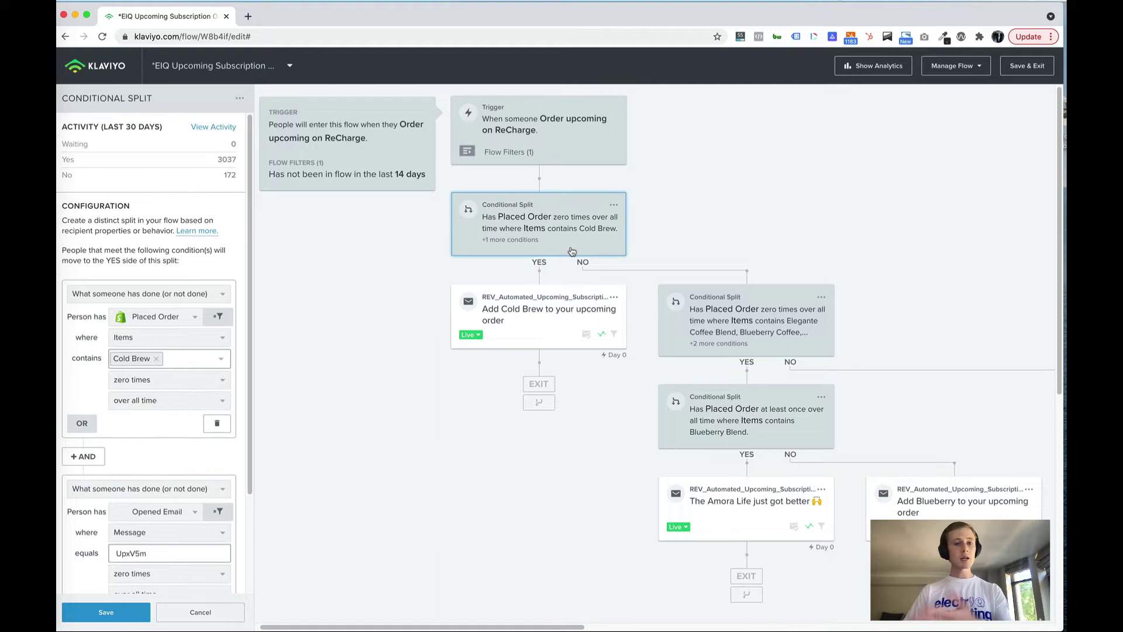
left_click(550, 303)
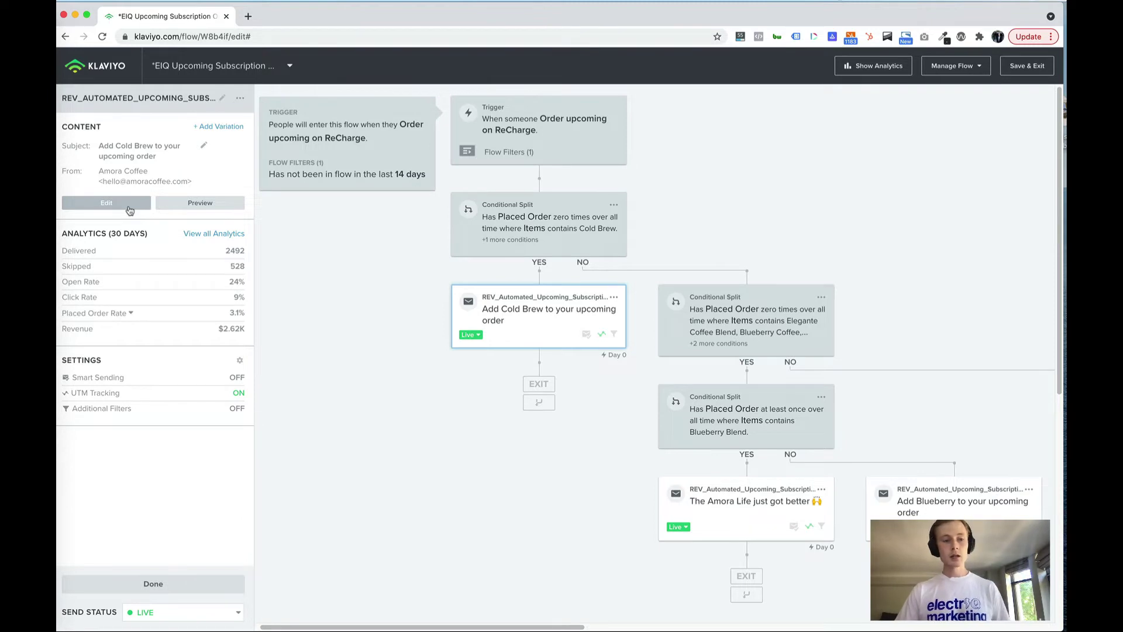
Step: Open the Try Amora Cold Brew email in the content editor, scrolled to its offer copy
left_click(106, 203)
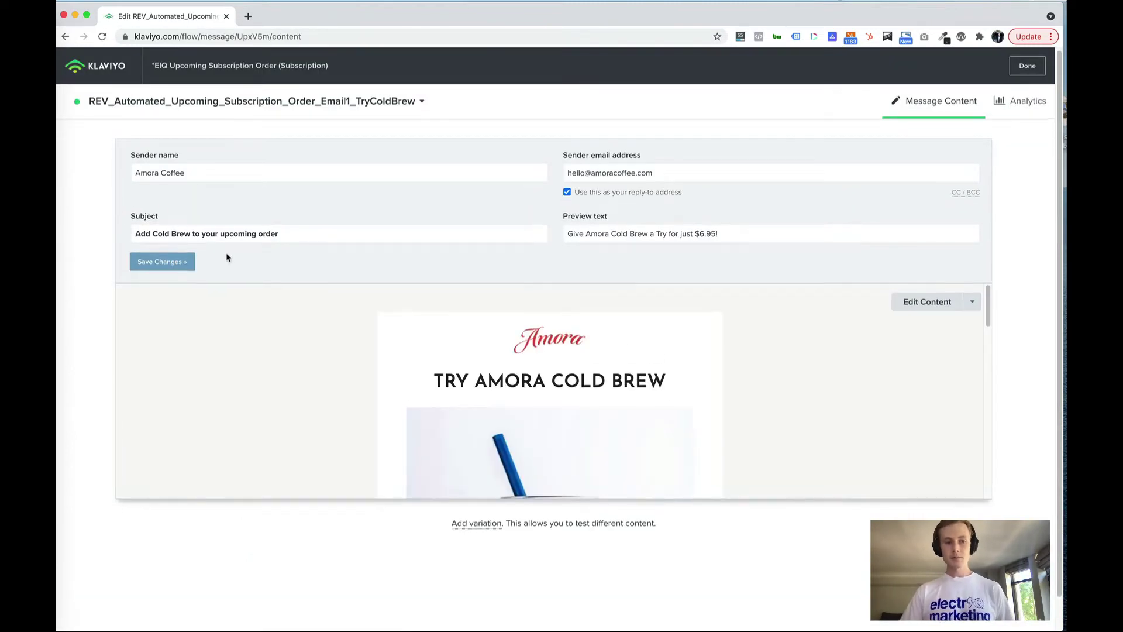
left_click(923, 299)
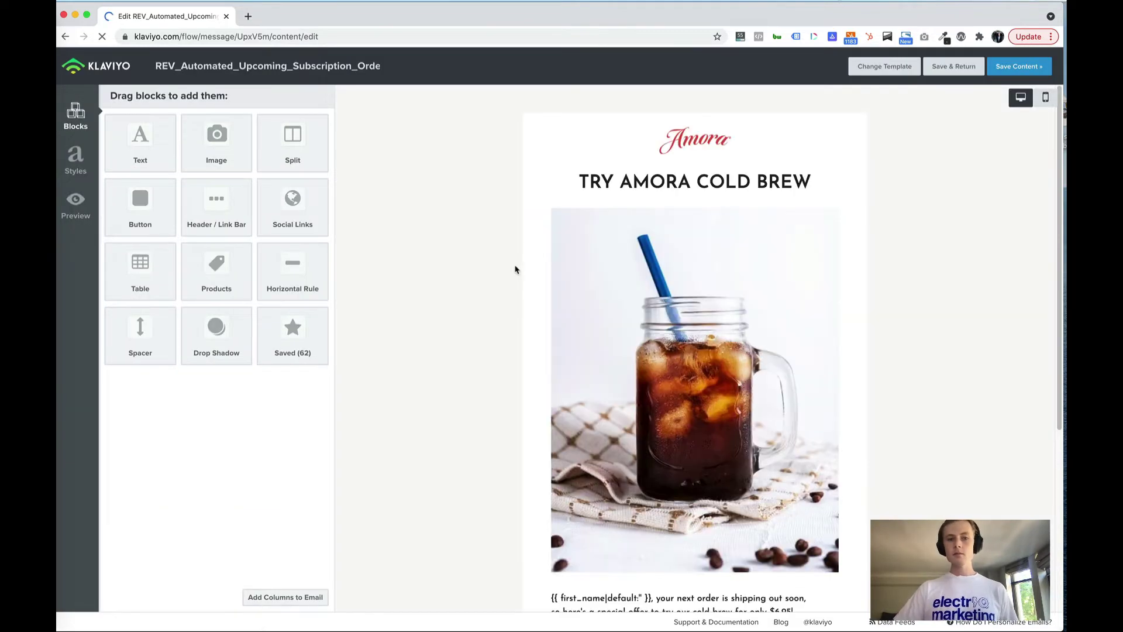
scroll(518, 239, "down", 1)
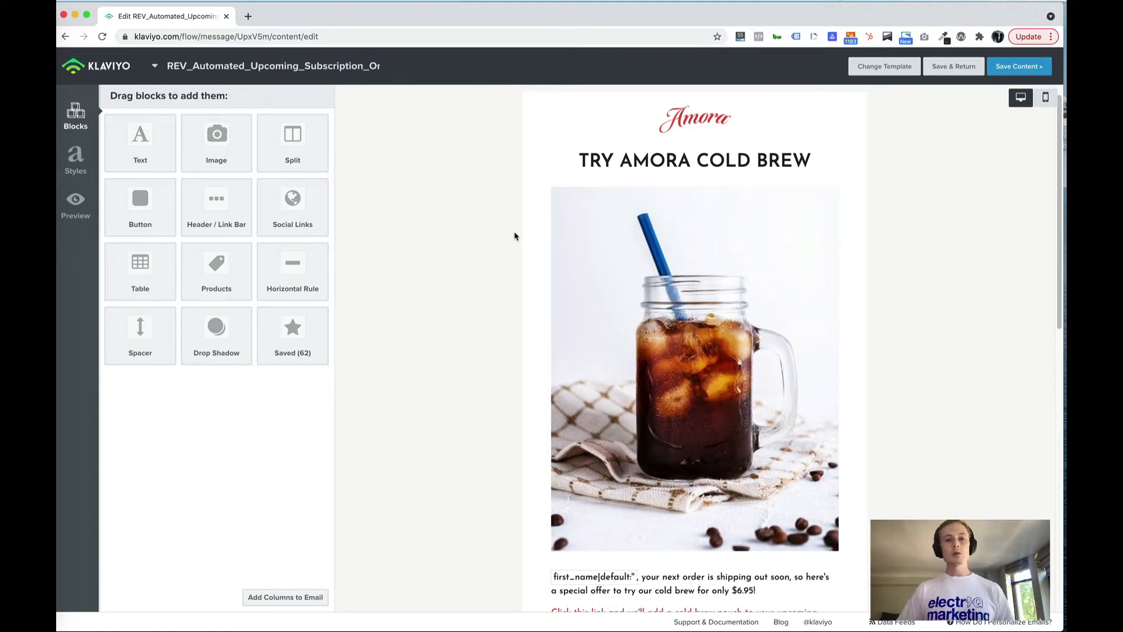
scroll(521, 241, "down", 1)
scroll(524, 245, "down", 1)
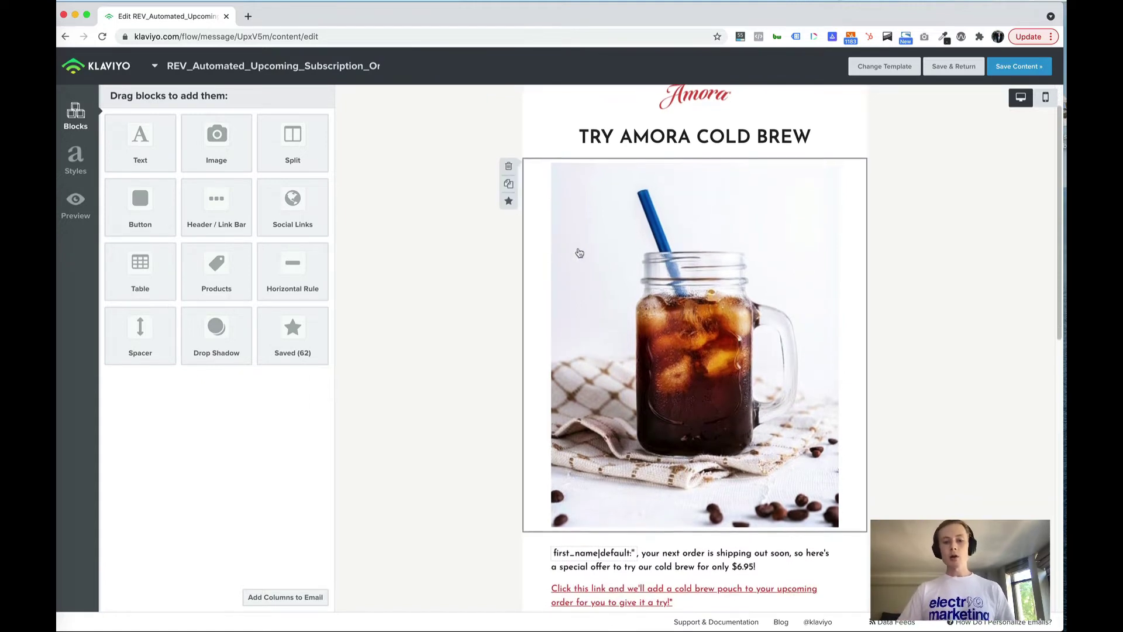
scroll(577, 251, "down", 2)
scroll(591, 304, "down", 1)
scroll(608, 351, "down", 2)
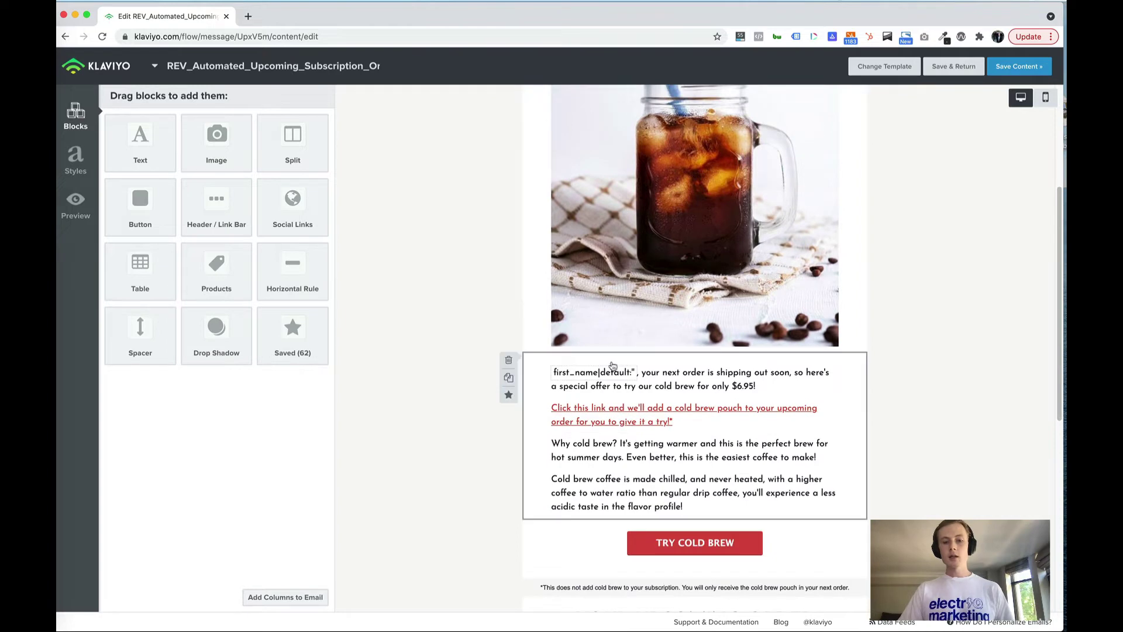
Step: Open the link settings for the Cold Brew offer sentence and select its URL
left_click(615, 405)
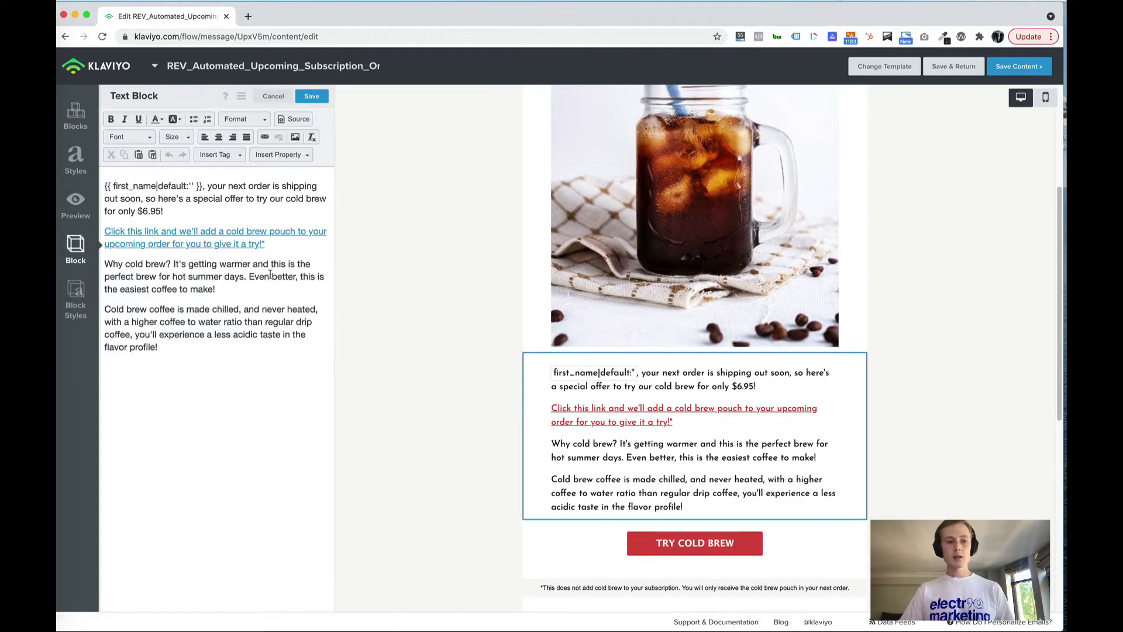
left_click(188, 220)
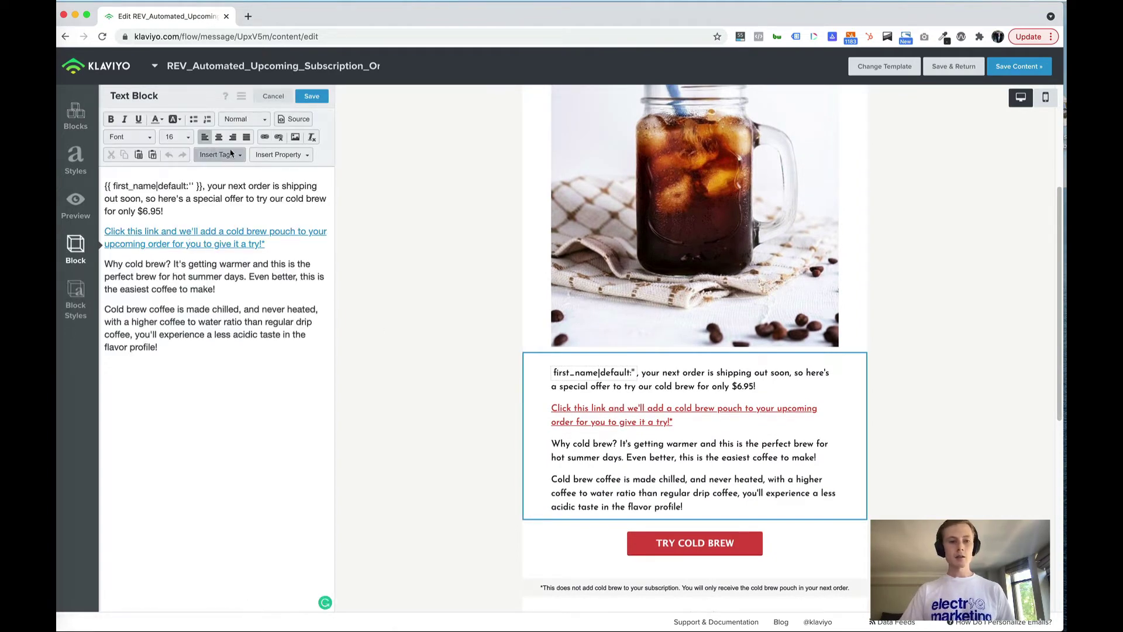
left_click(264, 136)
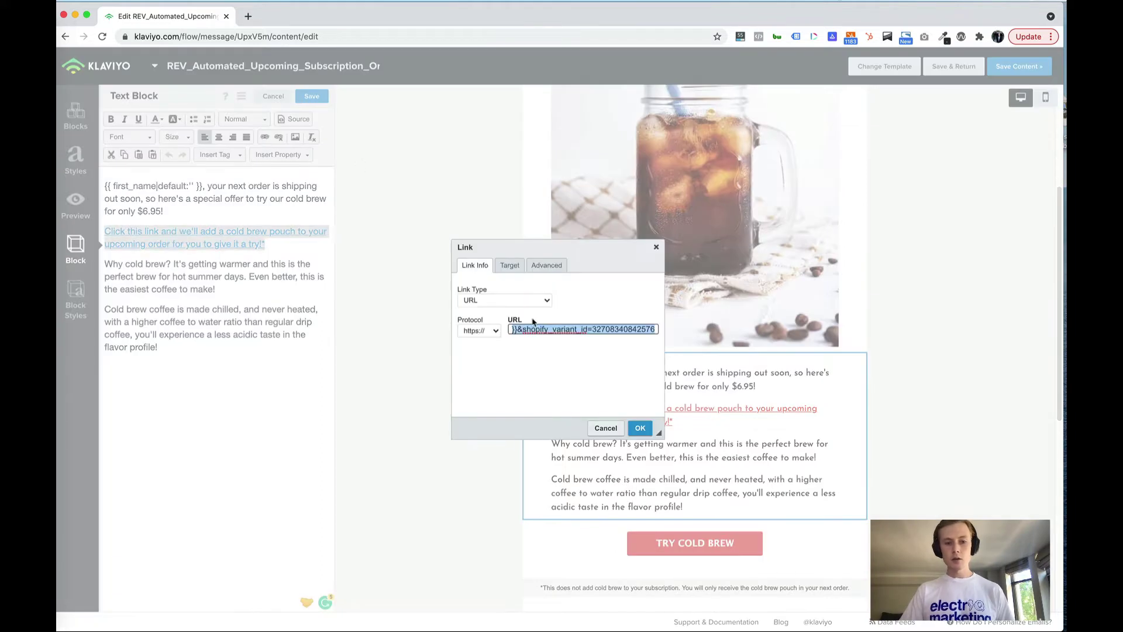
left_click(534, 329)
mouse_move(551, 330)
left_mouse_down()
mouse_move(497, 333)
mouse_move(623, 329)
left_mouse_up()
left_click(529, 331)
left_click(507, 332)
left_click(633, 330)
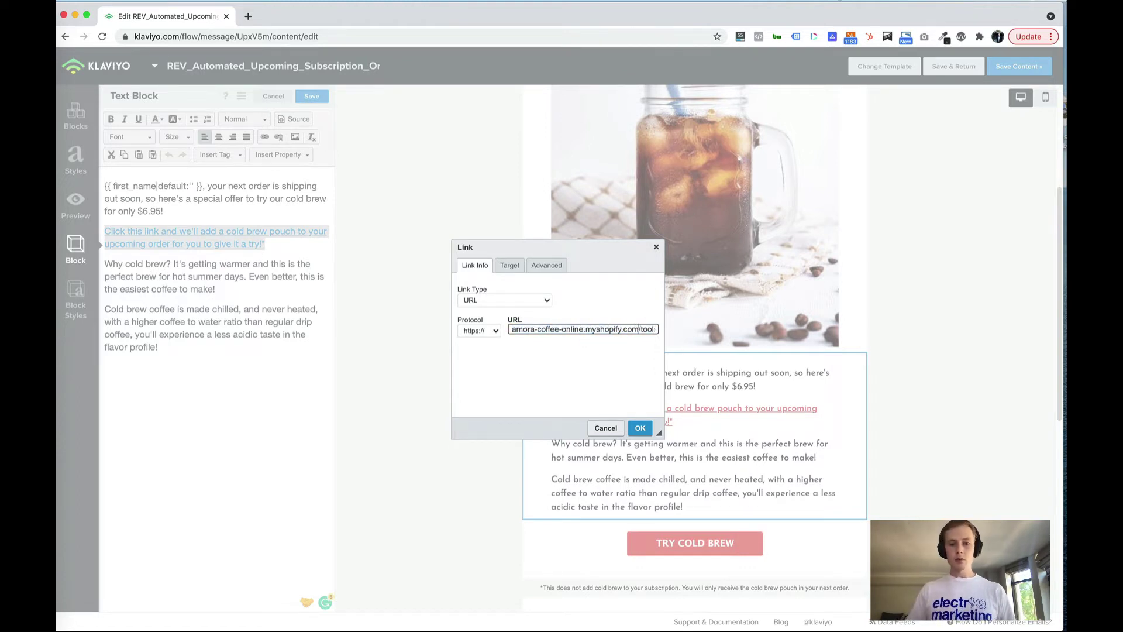
left_click_drag(514, 330, 655, 330)
left_click(598, 330)
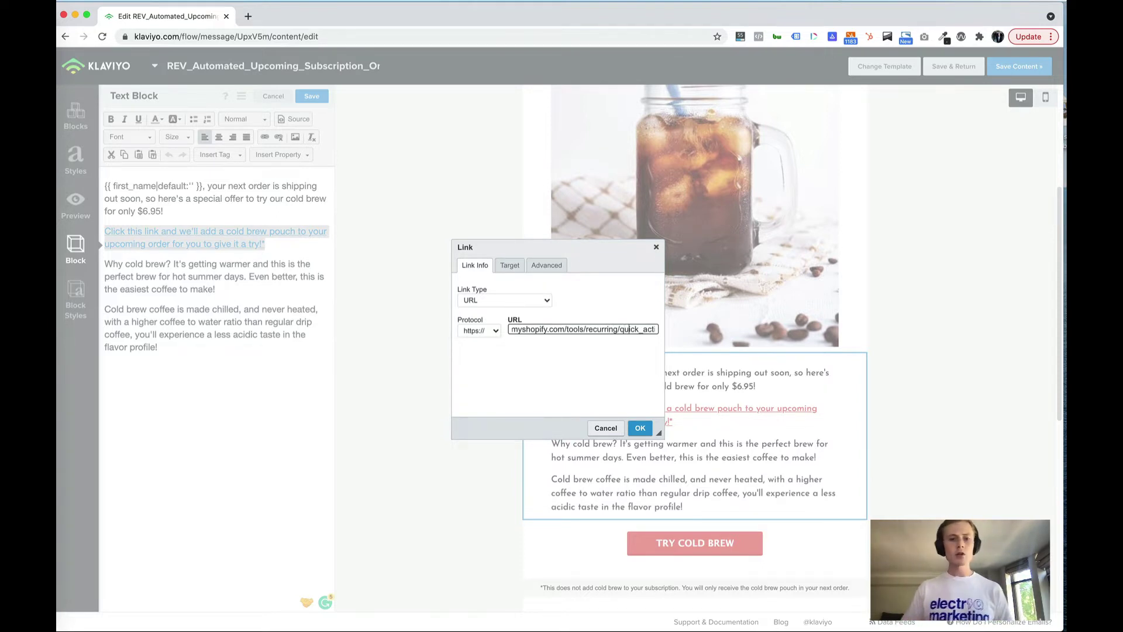
Step: Verify the ReCharge quick-action URL's subscription_id and shopify_variant_id, then confirm the link
key("Right")
key("Right")
key("Right")
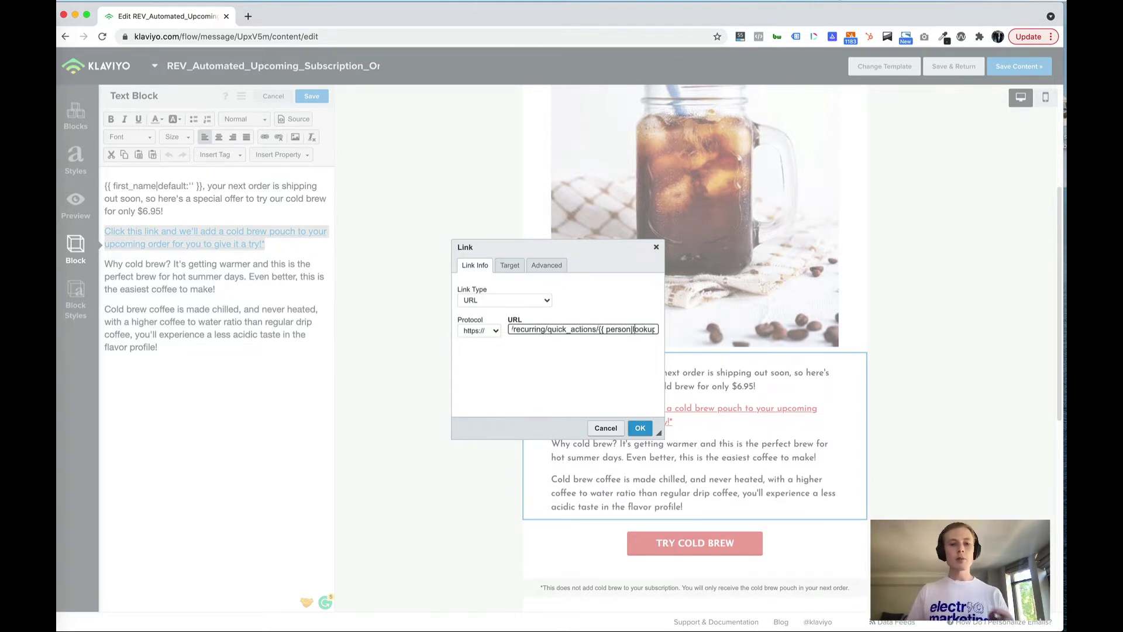
key("Right")
key("Right")
key("Right")
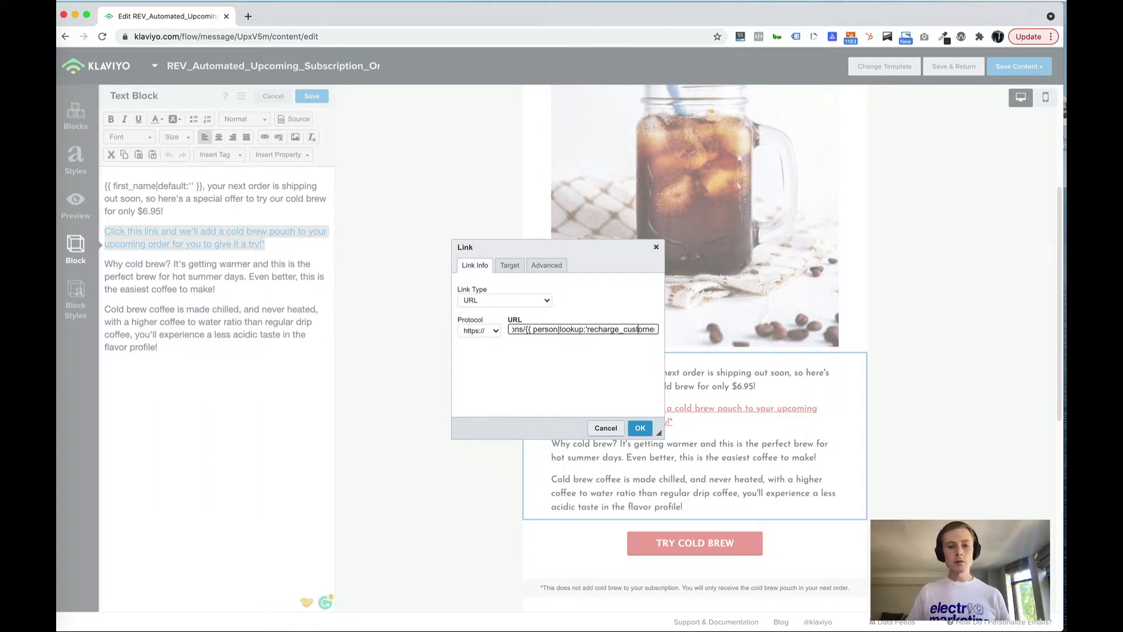
key("Right")
key("Right")
key("Right")
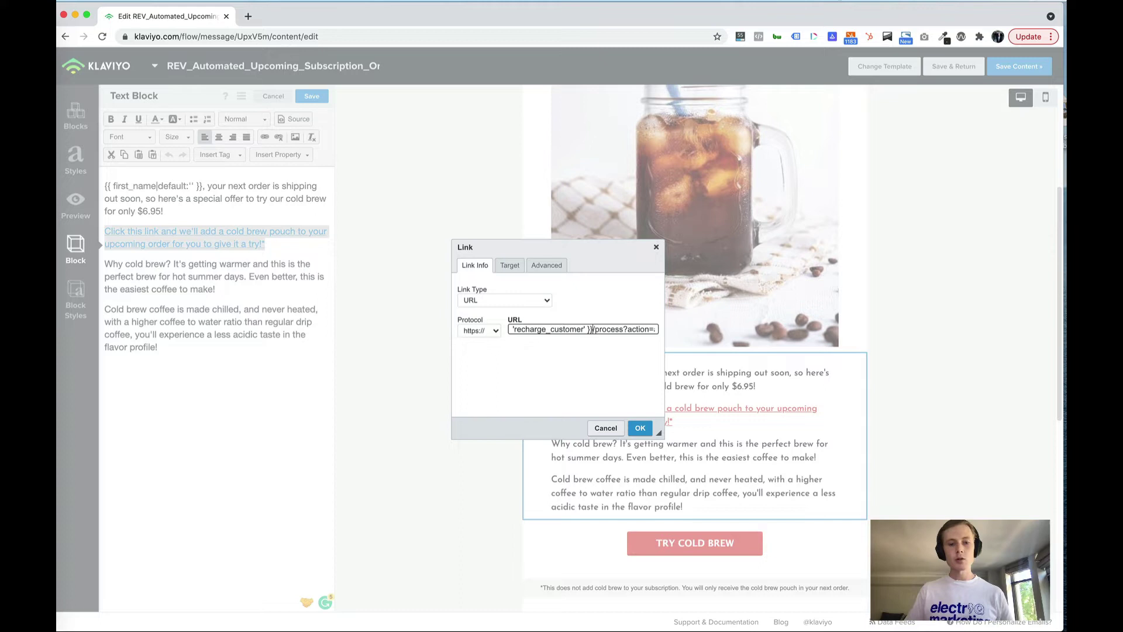
key("Right")
key("Right")
key("Right")
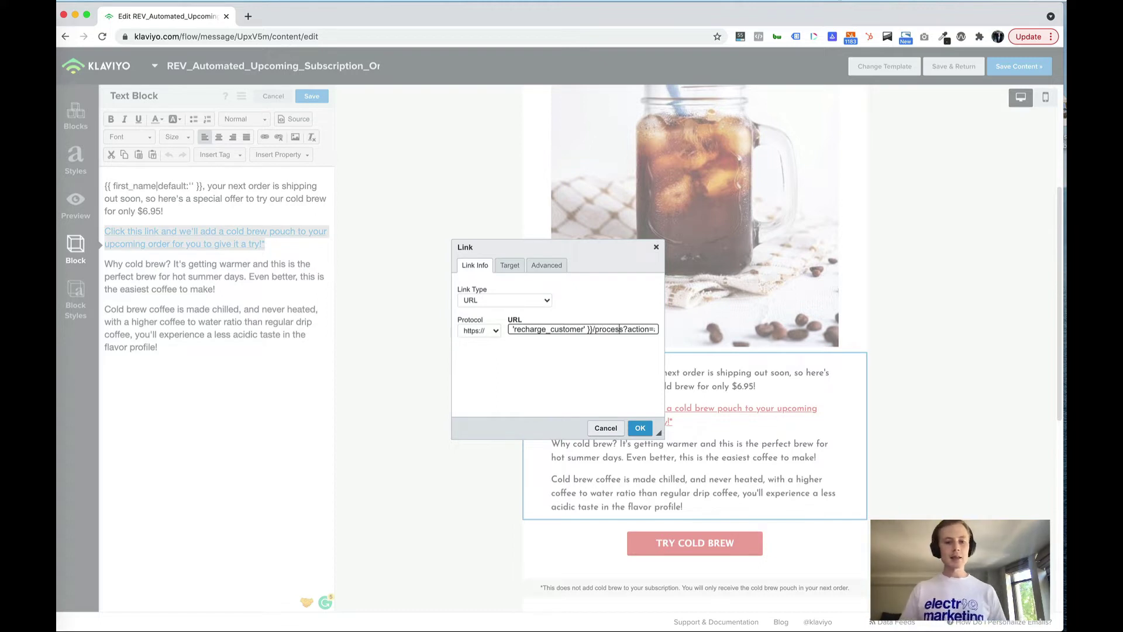
key("Right")
key("Right")
key("Right")
key("Right")
key("Right")
key("Right")
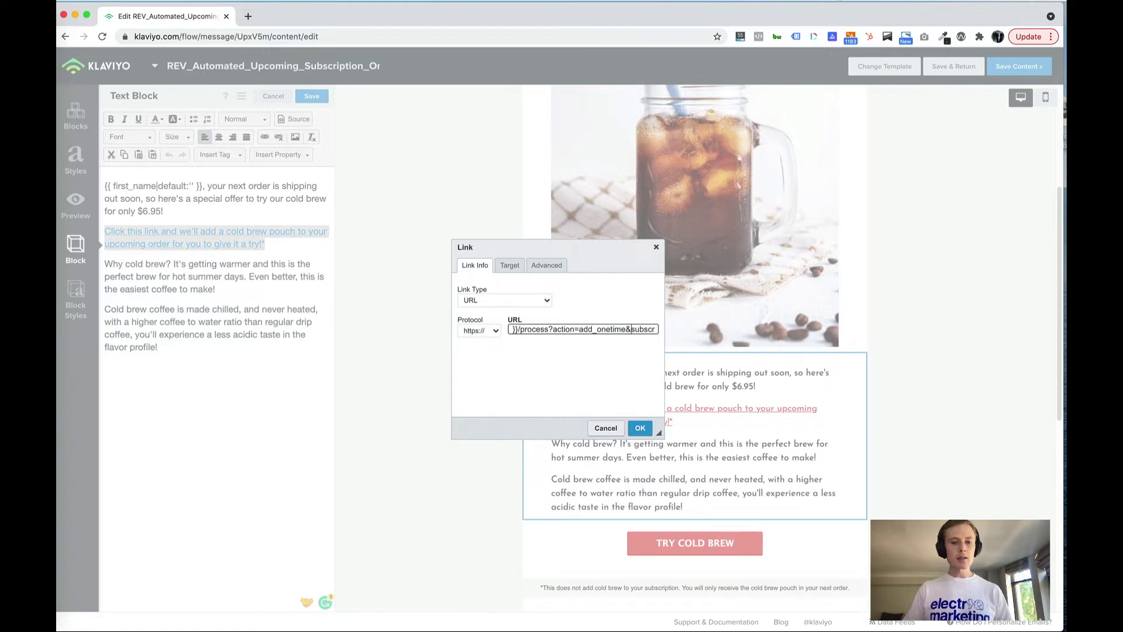
key("Right")
key("Right")
key("Right")
key("Right")
key("Right")
key("Right")
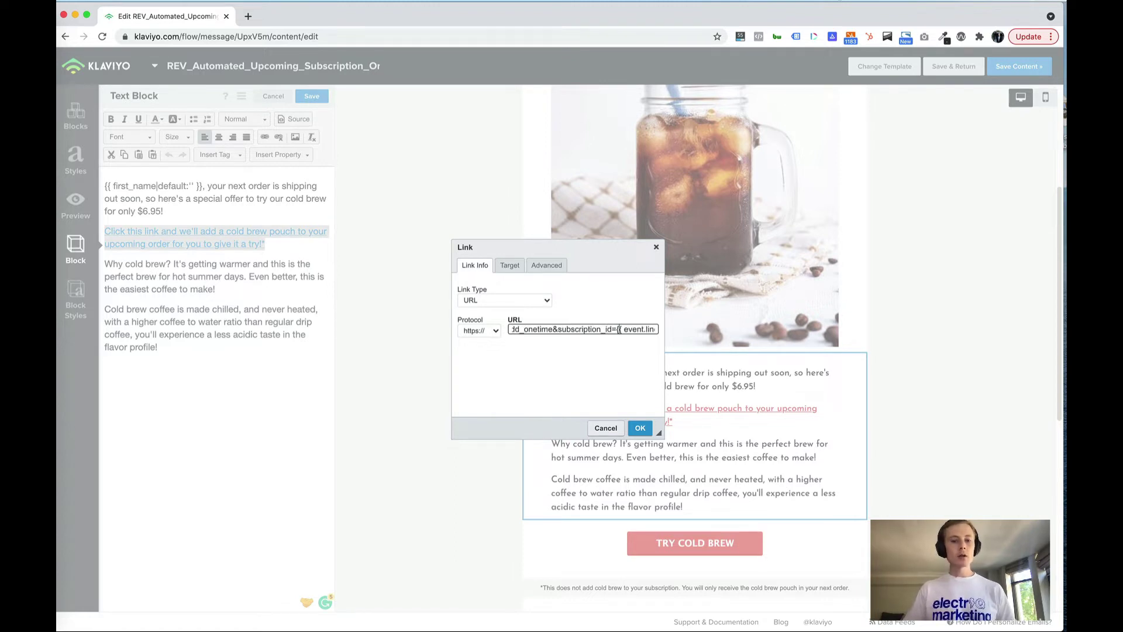
key("Right")
key("Right")
key("Right")
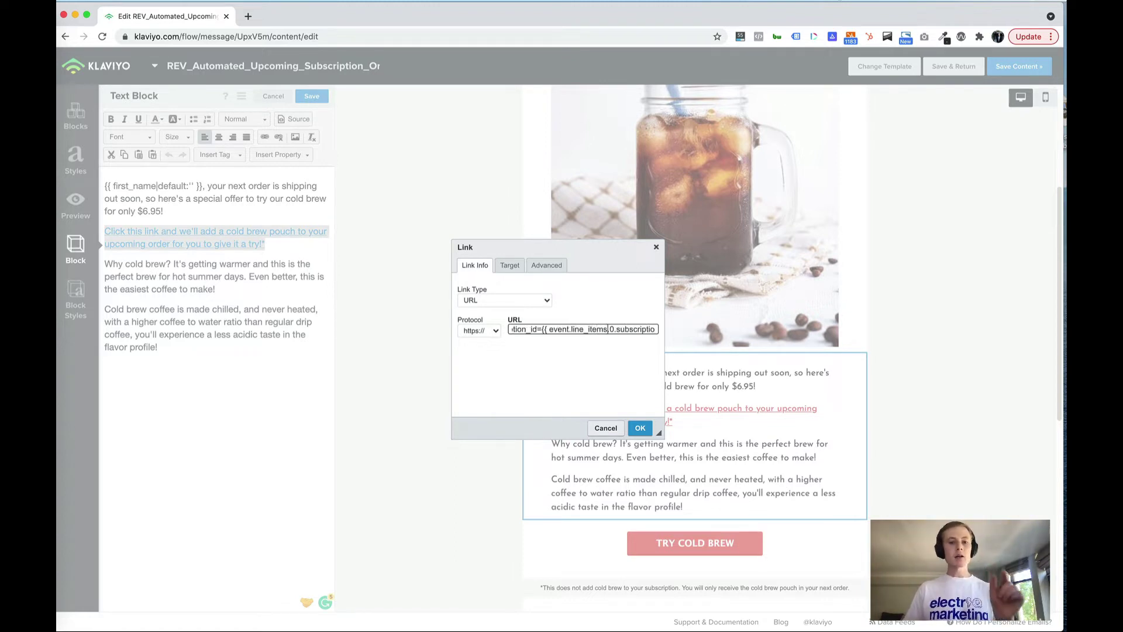
key("Right")
key("Right")
key("Right")
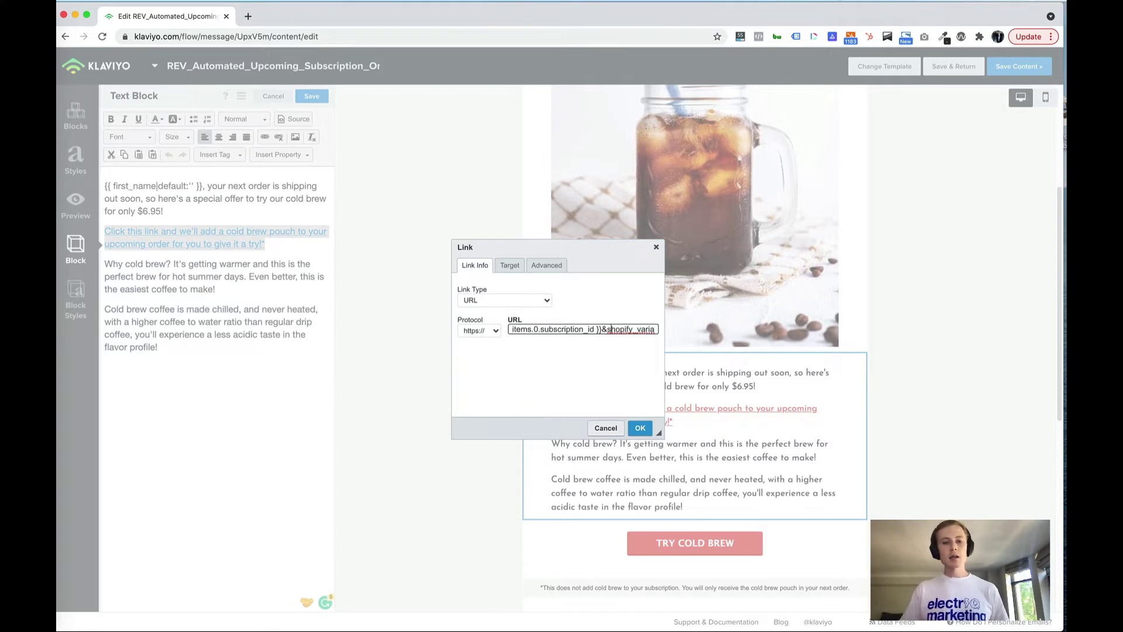
key("Right")
key("Right")
key("Right")
key("Right")
key("Right")
key("Right")
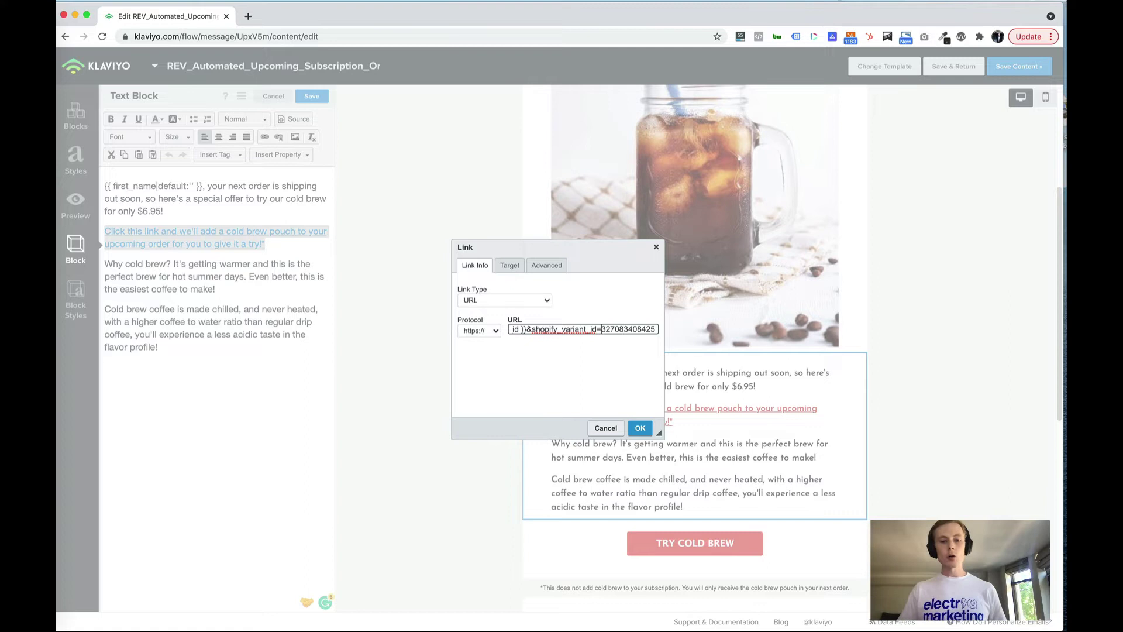
key("shift+End")
key("Left")
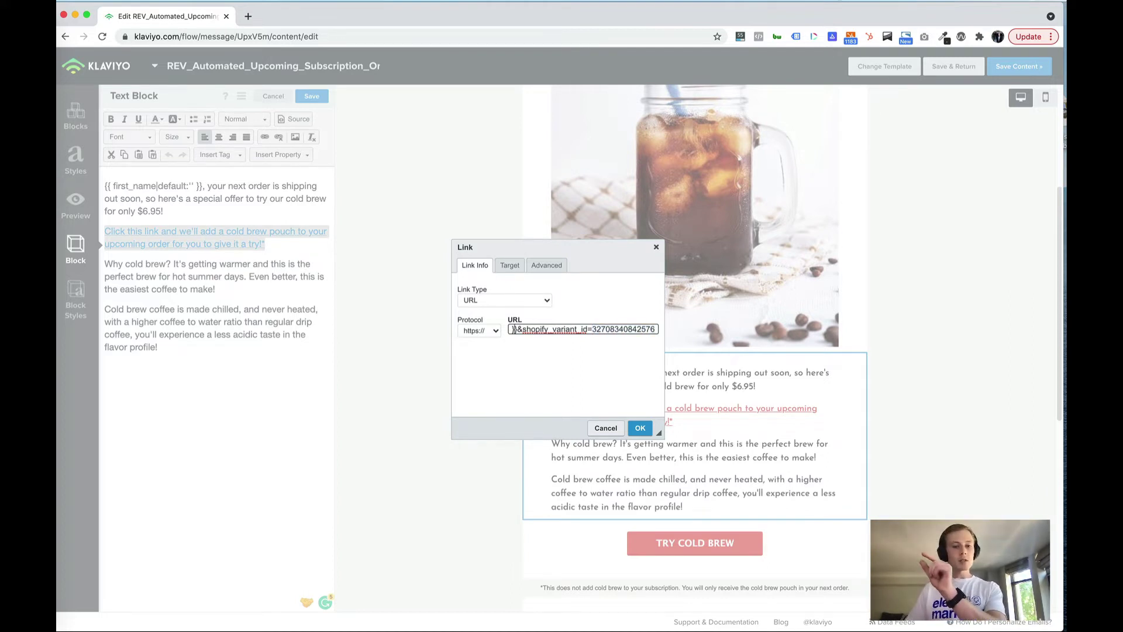
key("Left")
key("Left")
key("Left")
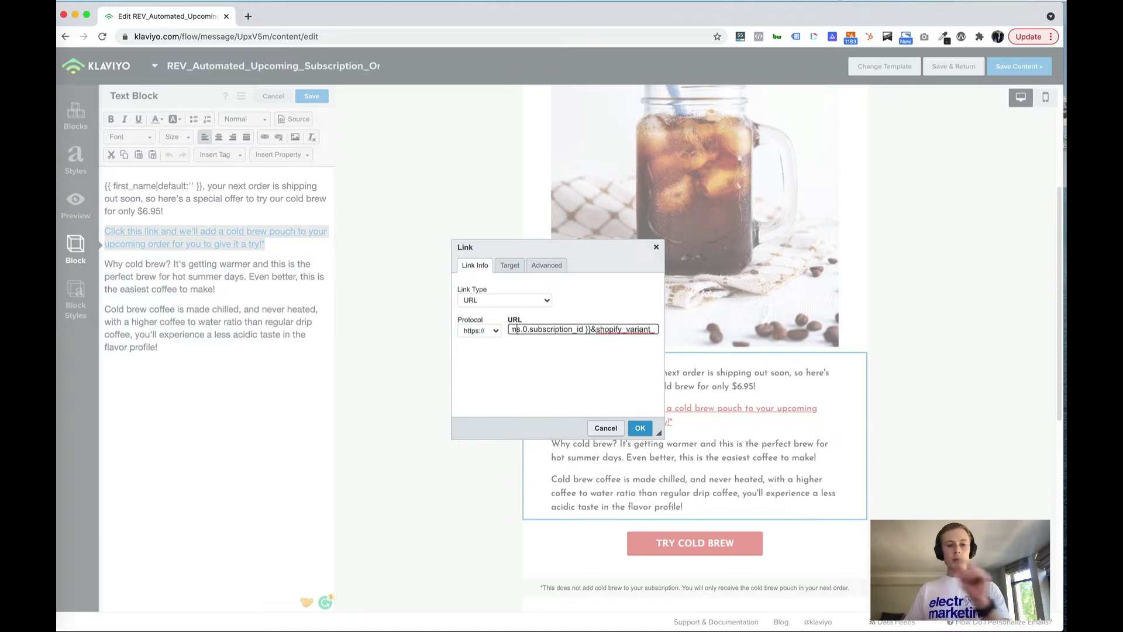
key("Left")
key("Left")
key("Left")
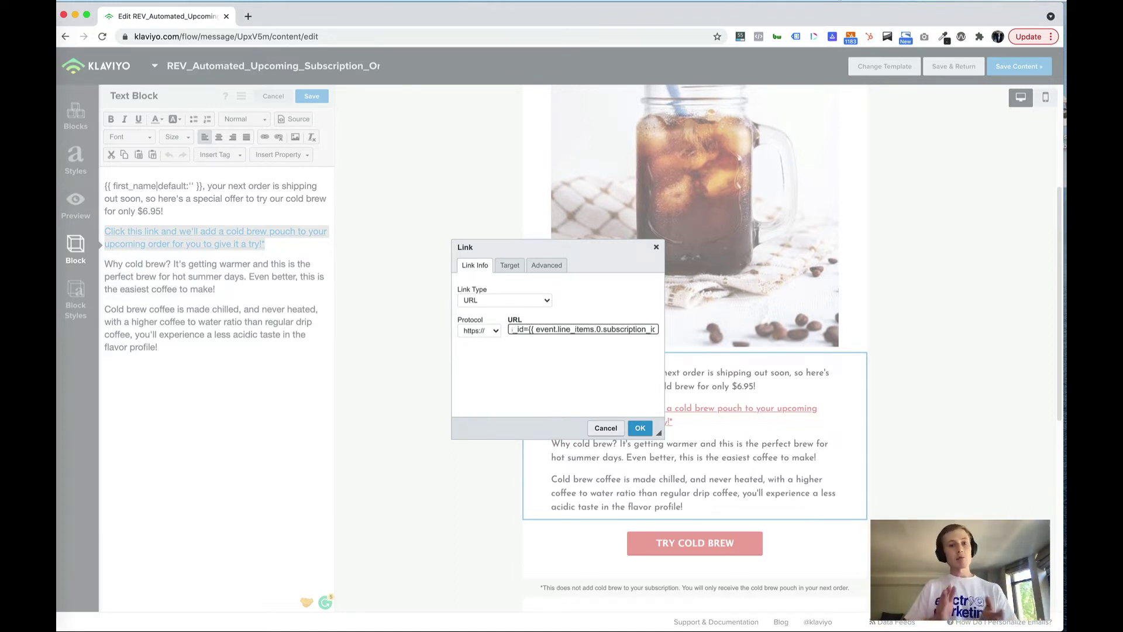
left_click(641, 428)
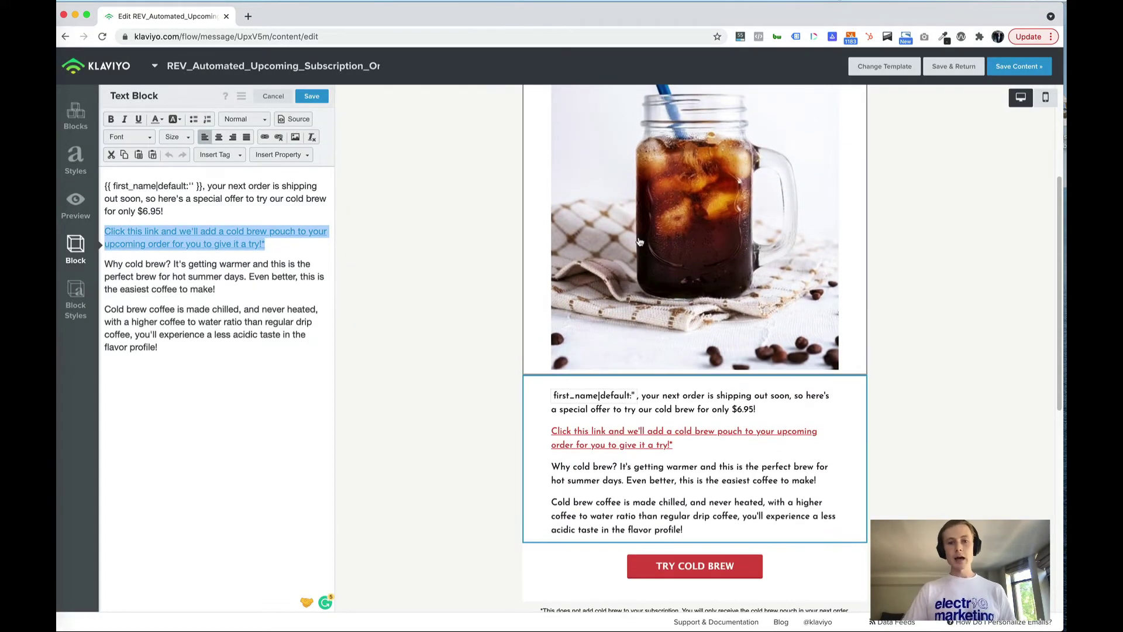
Step: Preview the Cold Brew email using a recent upcoming-order event
scroll(640, 241, "down", 1)
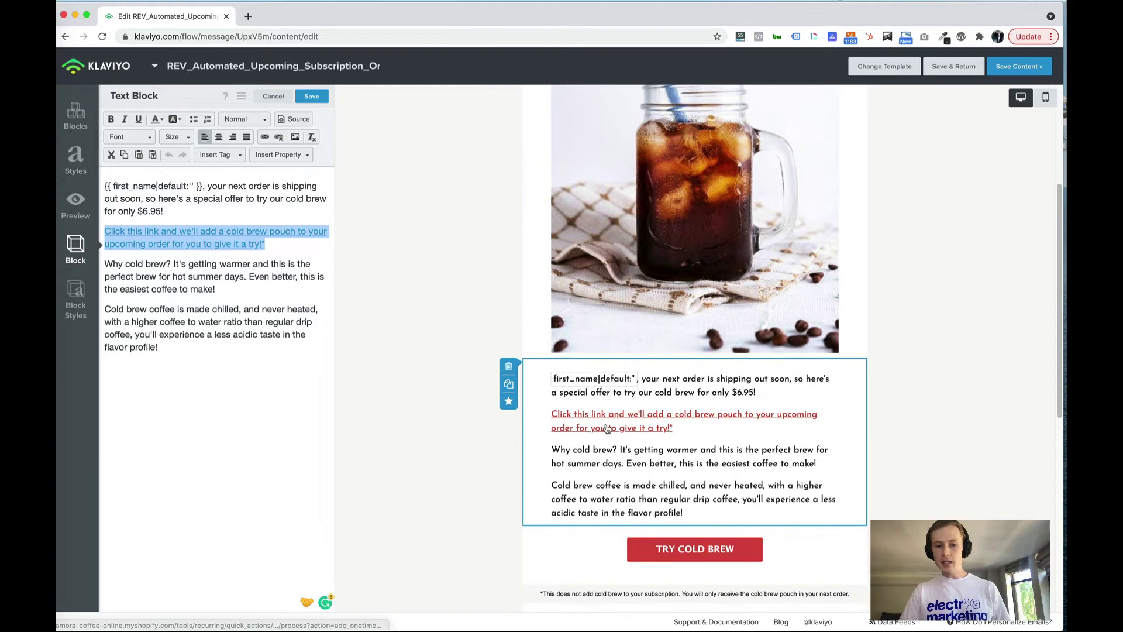
scroll(607, 428, "down", 5)
scroll(623, 399, "down", 1)
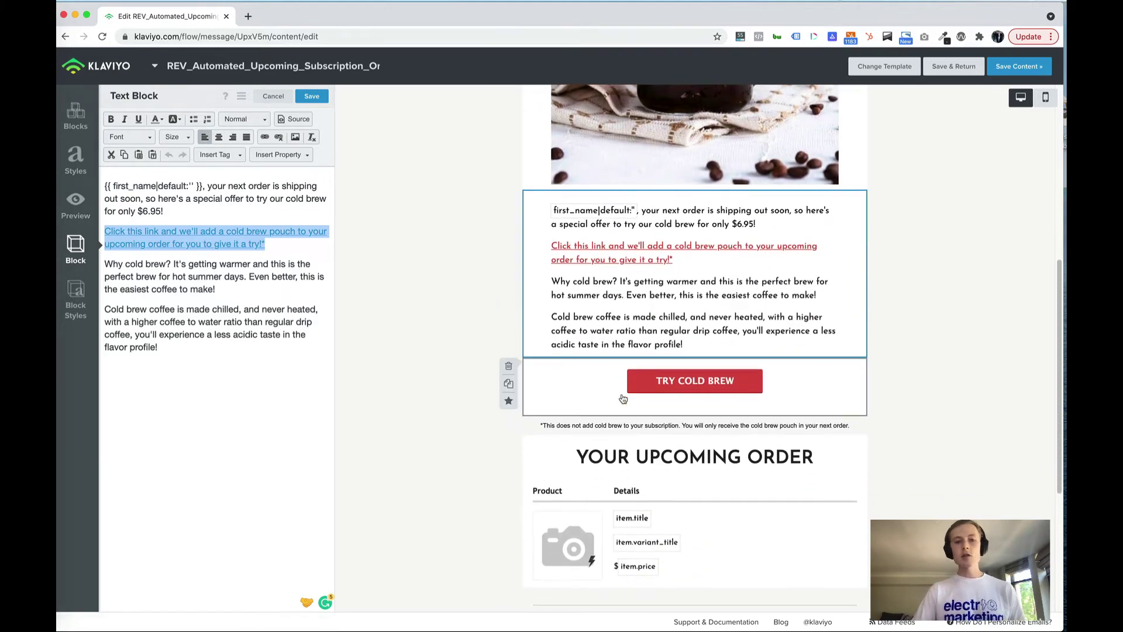
left_click(621, 396)
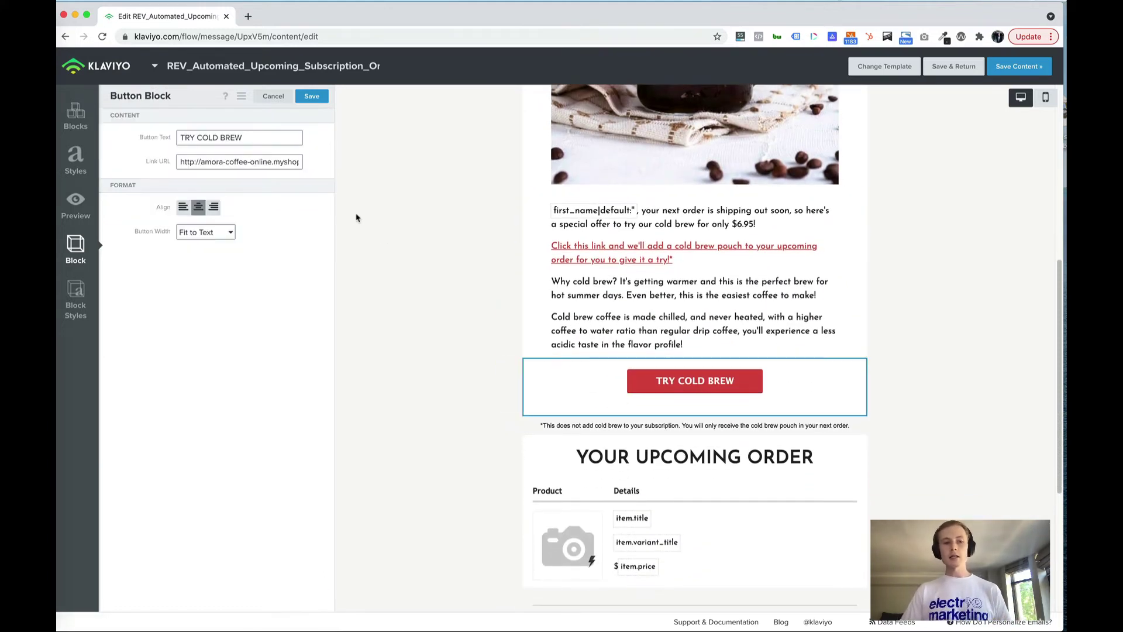
left_click(80, 204)
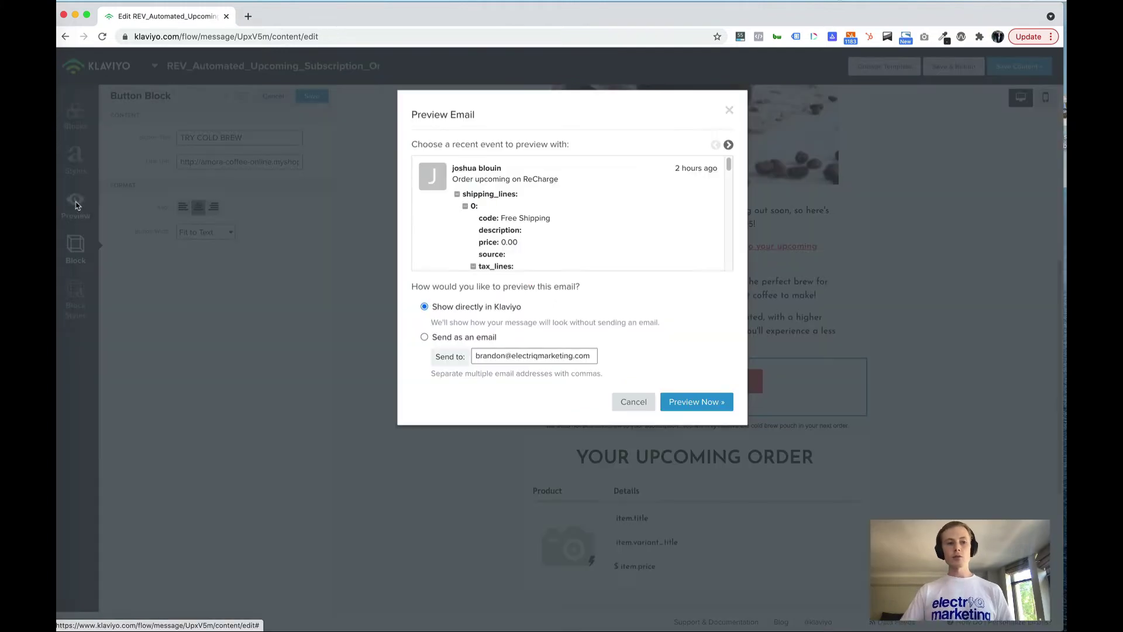
left_click(682, 404)
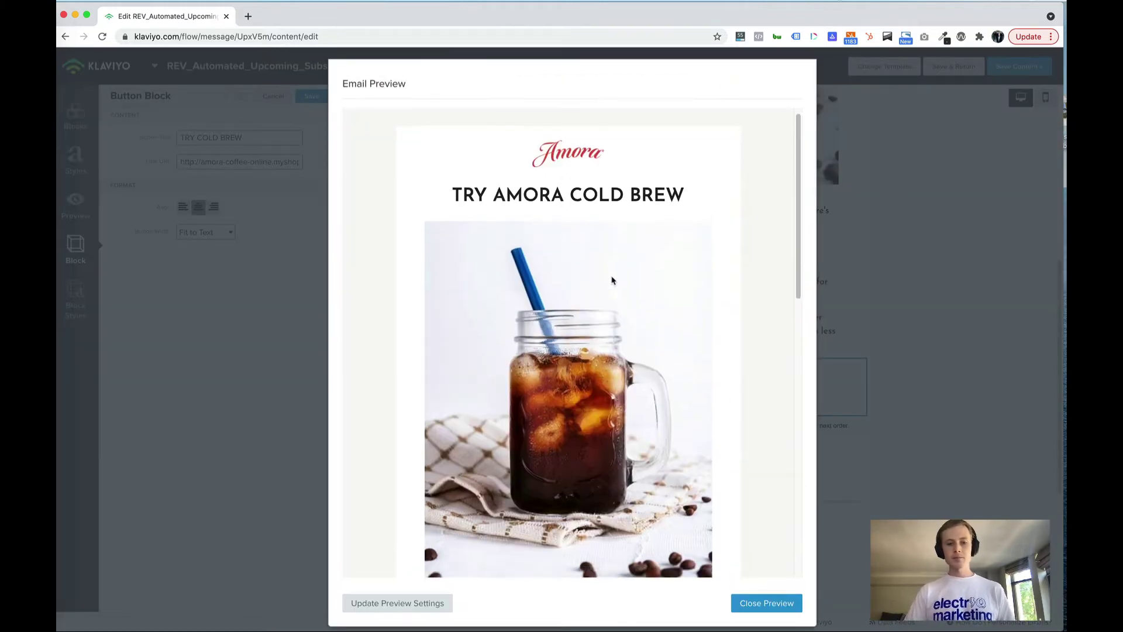
Step: Open the TRY COLD BREW link from the preview to test it
scroll(613, 281, "down", 1)
scroll(613, 281, "down", 3)
scroll(613, 281, "down", 5)
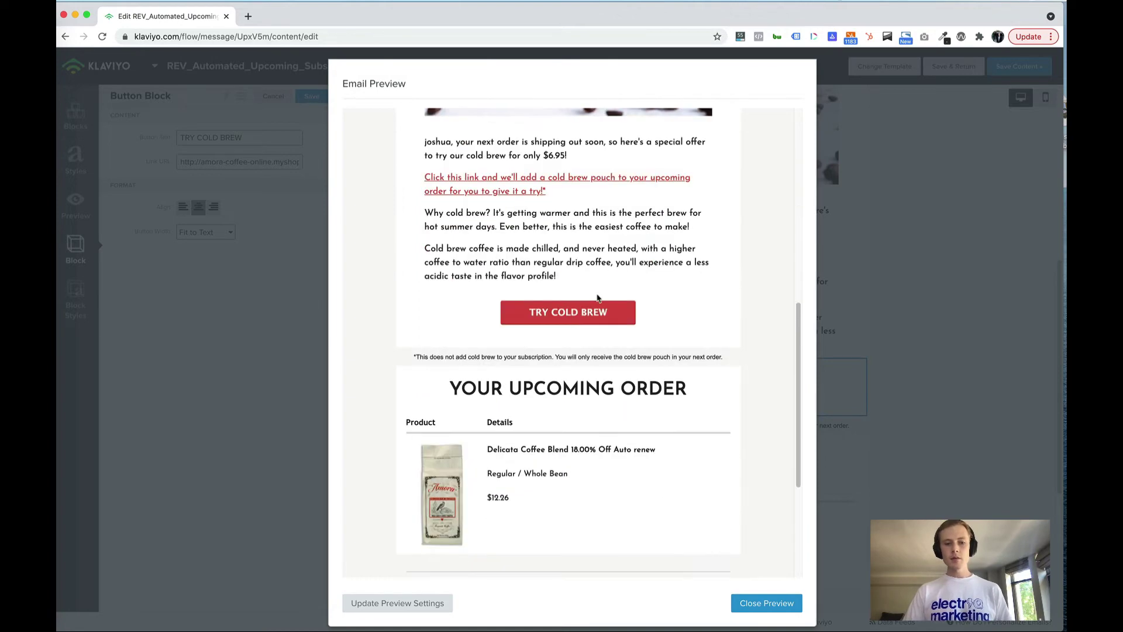
left_click(575, 316)
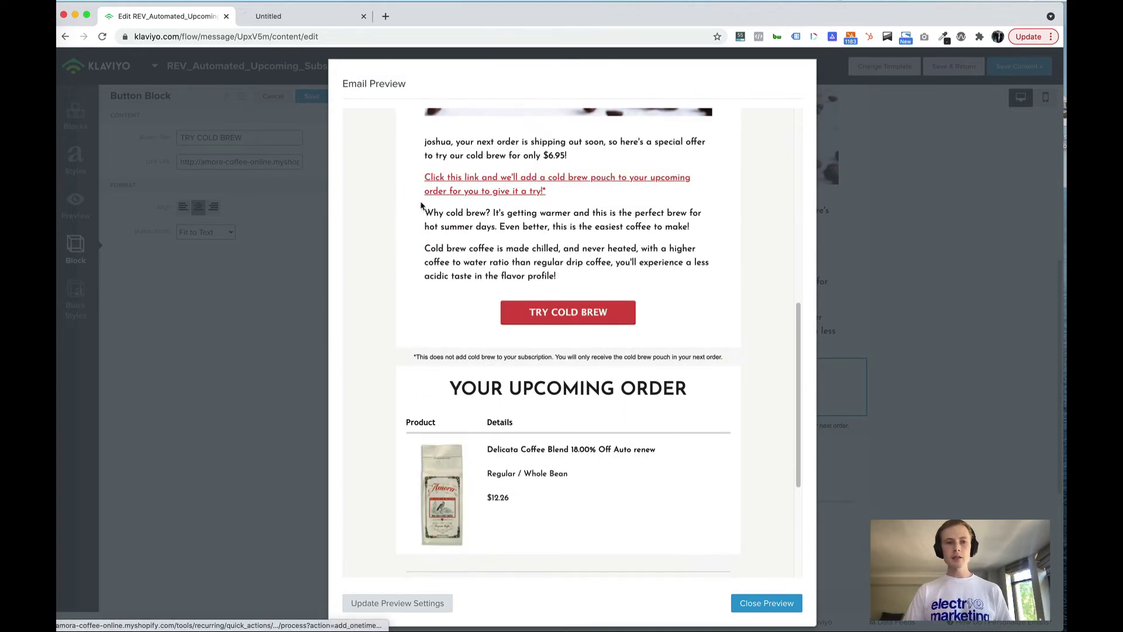
Step: On the new Amora Coffee tab, choose email for the verification code
left_click(320, 22)
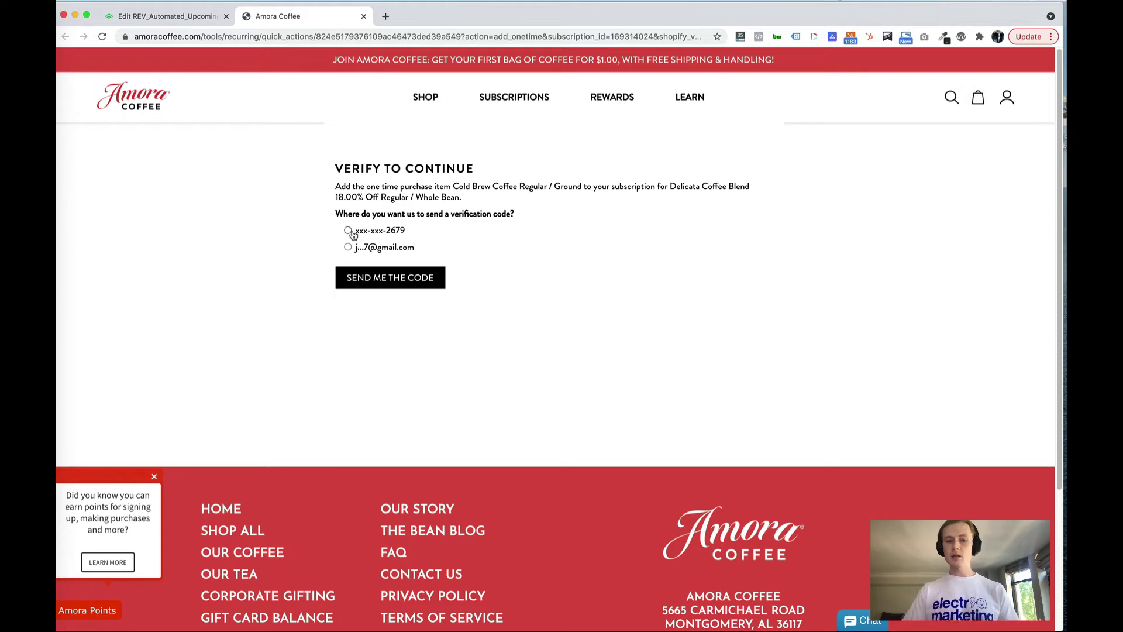
left_click(348, 246)
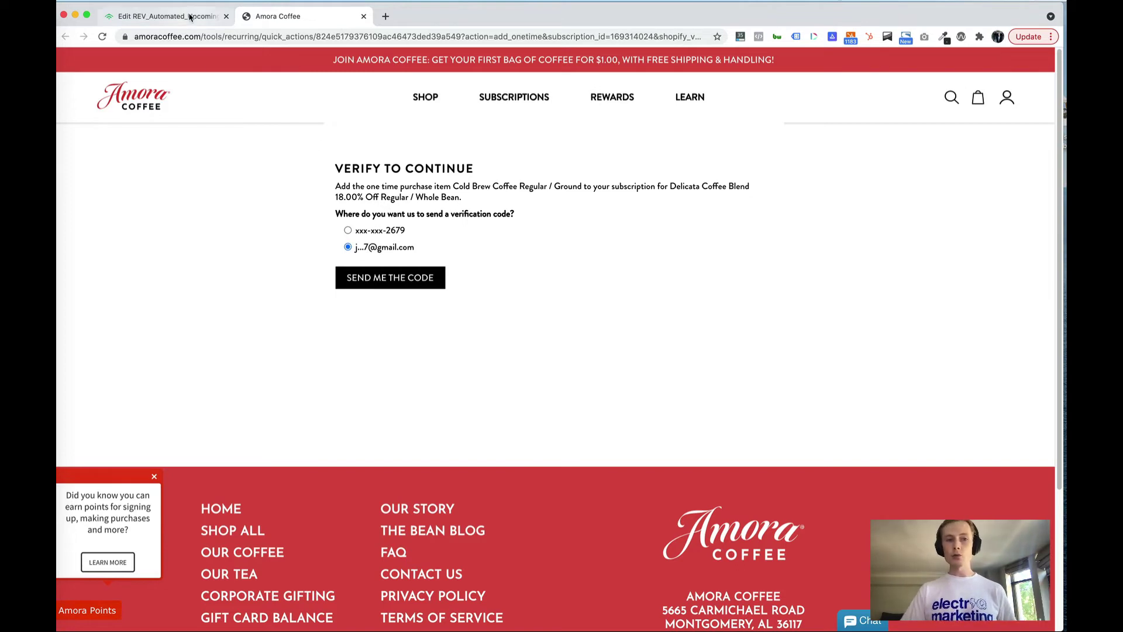
Step: Review the rendered email's upcoming-order product details, then close the preview
left_click(164, 15)
scroll(493, 262, "down", 2)
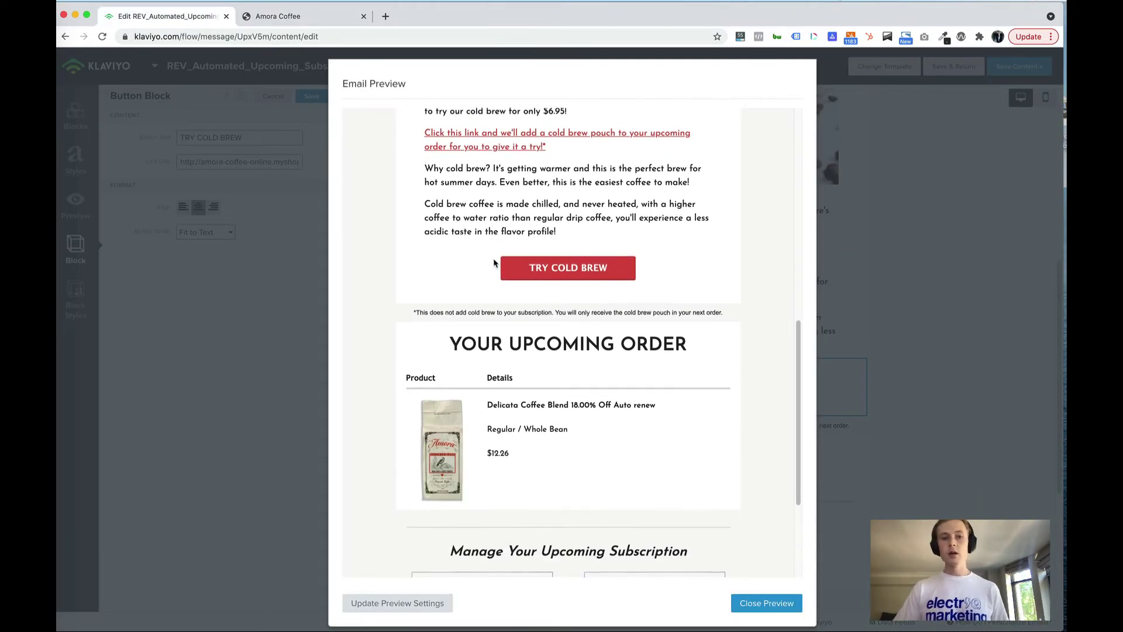
scroll(493, 262, "down", 1)
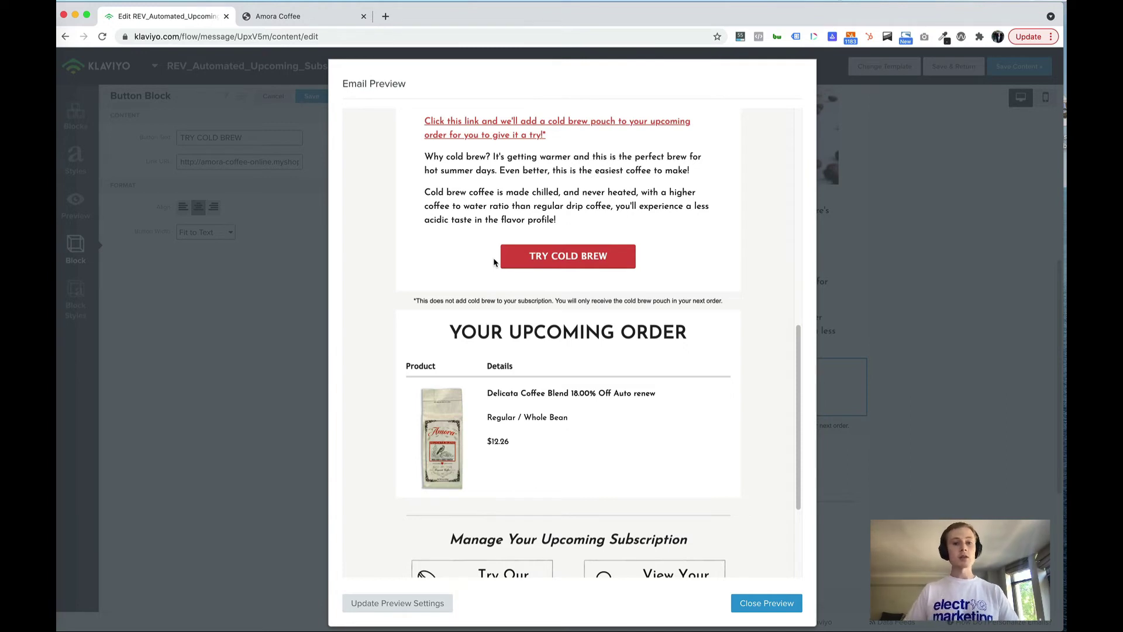
scroll(493, 262, "down", 4)
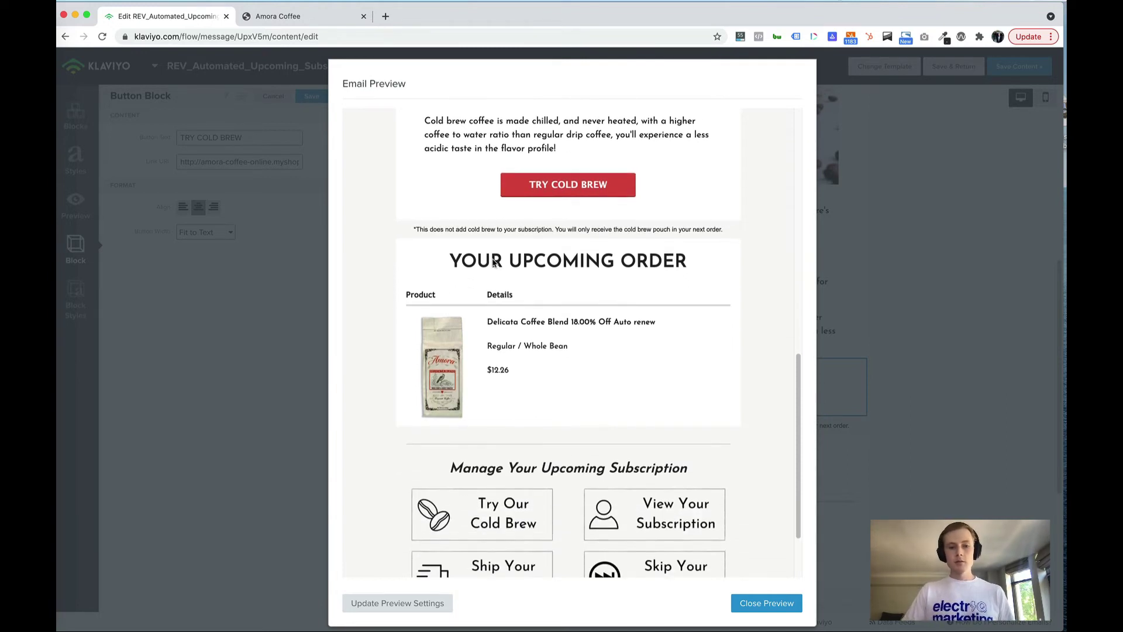
scroll(494, 262, "down", 3)
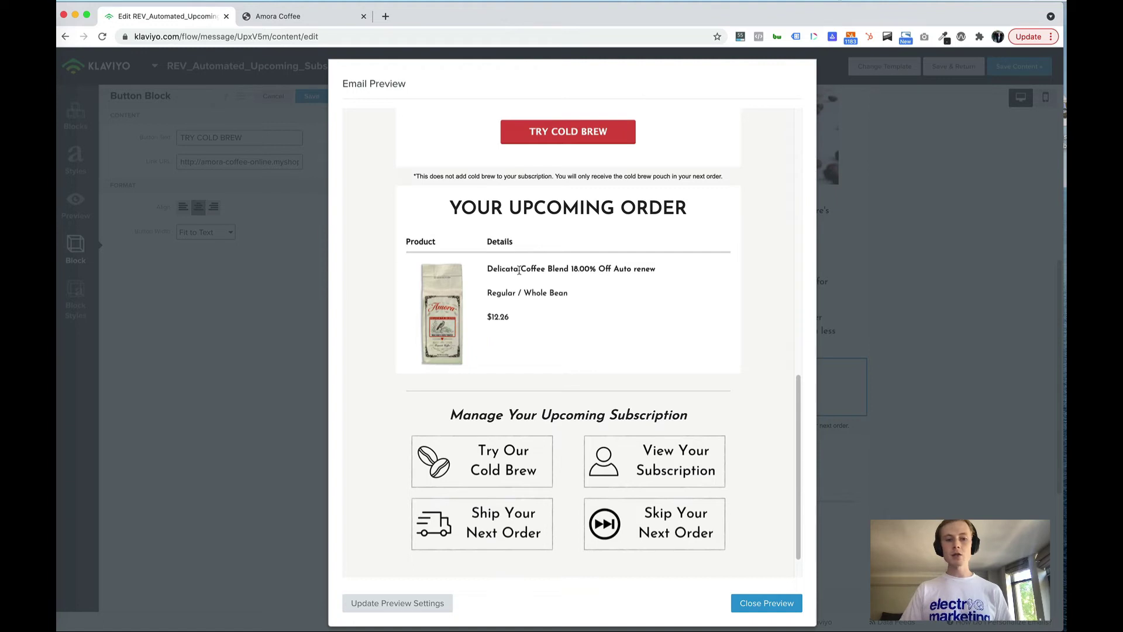
mouse_move(489, 263)
left_mouse_down()
mouse_move(558, 304)
mouse_move(563, 320)
left_mouse_up()
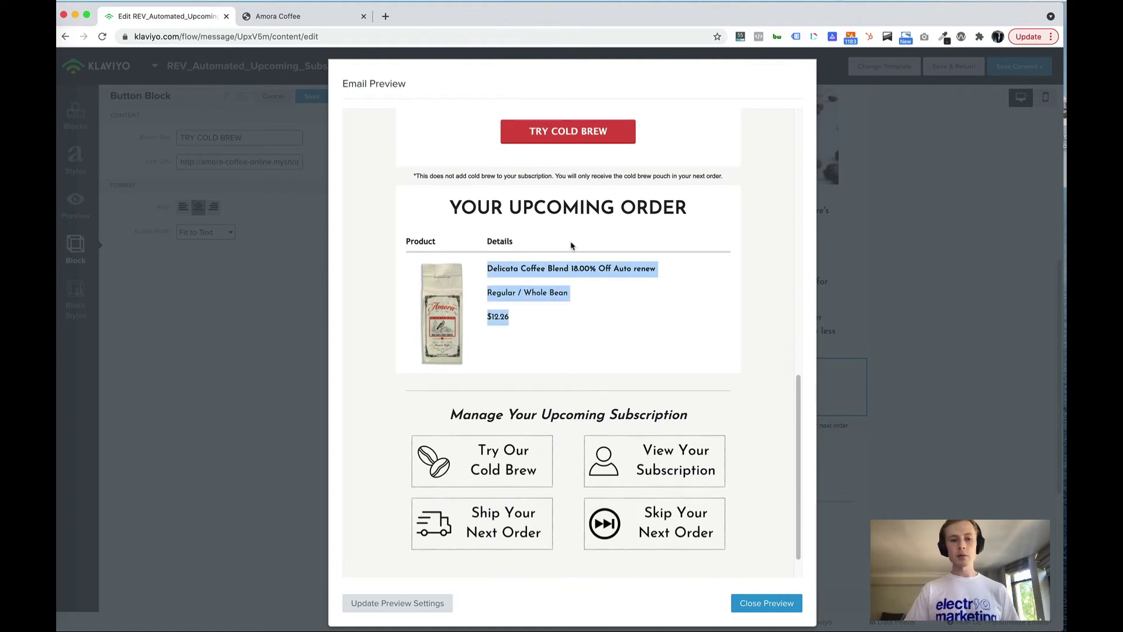
left_click(546, 334)
scroll(541, 329, "down", 1)
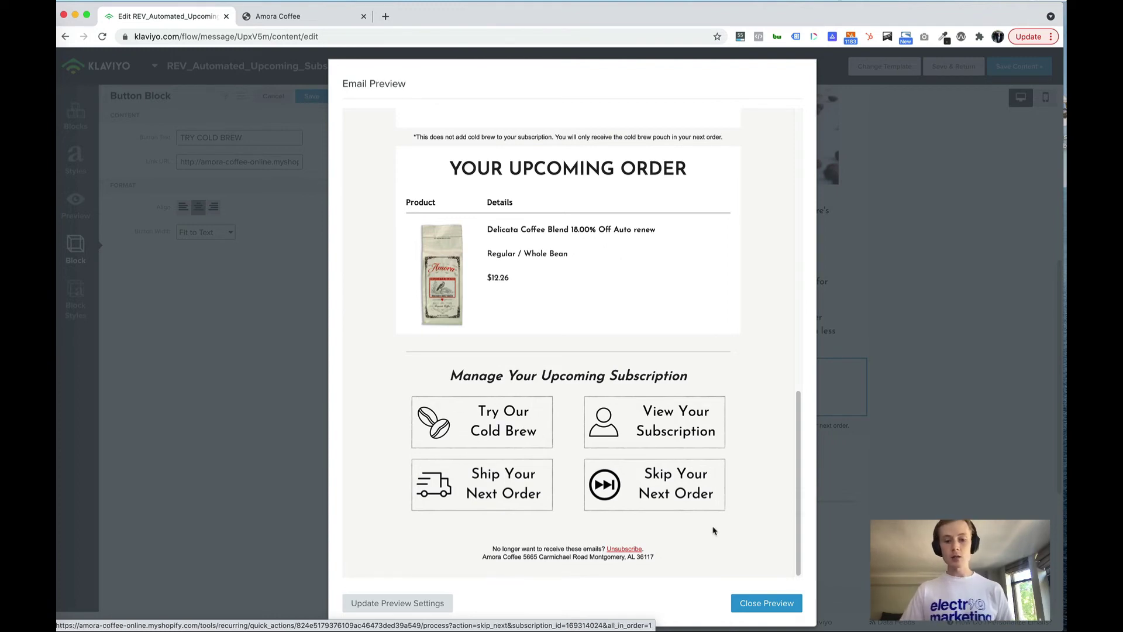
left_click(757, 603)
Step: Save the email content and open the Elegante and Blueberry conditional split in the flow
left_click(1015, 67)
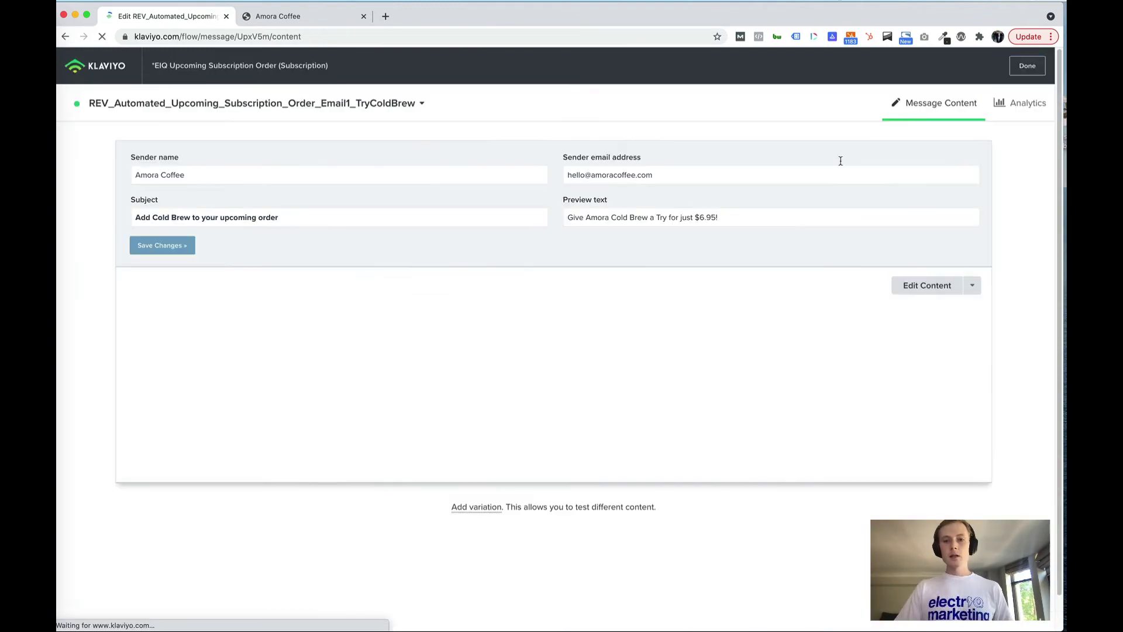
left_click(1015, 65)
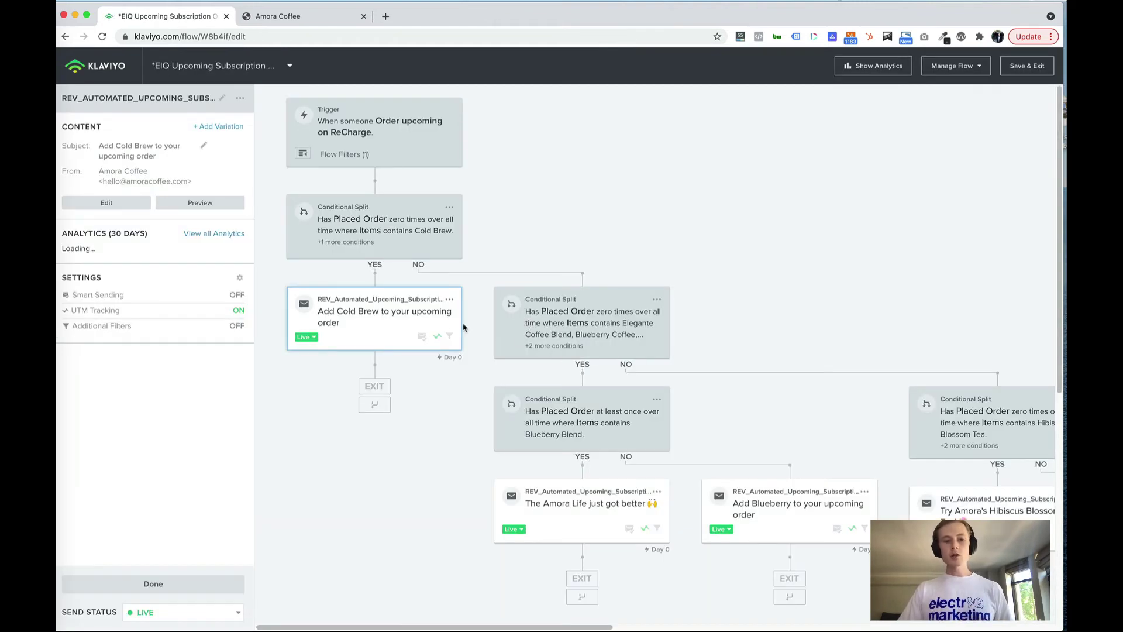
left_click(595, 333)
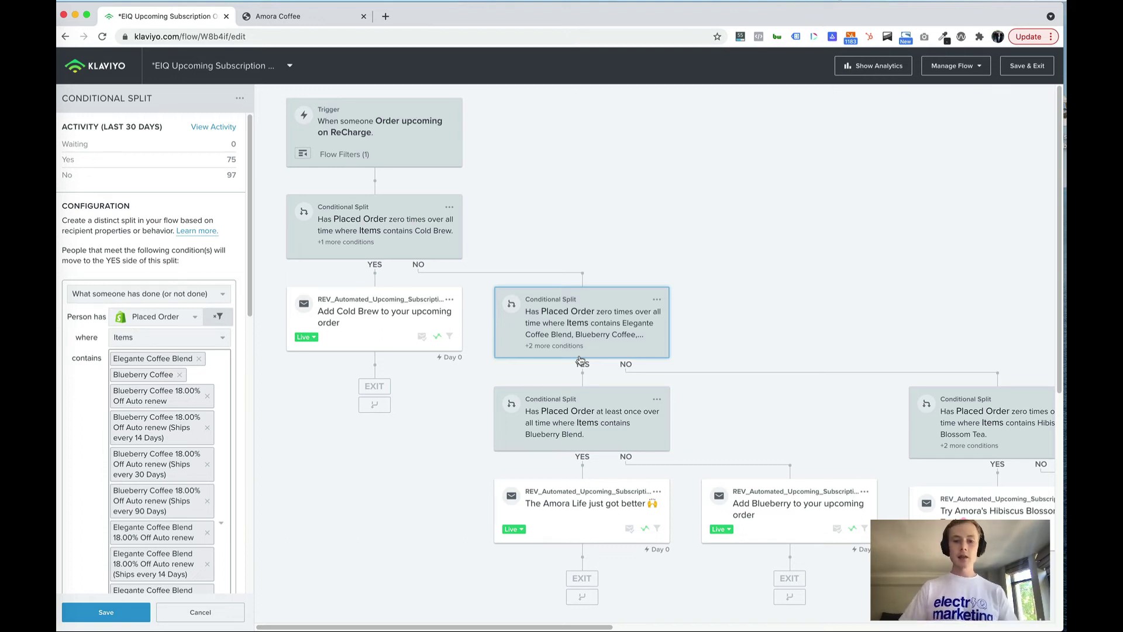
scroll(581, 360, "right", 5)
scroll(723, 397, "down", 3)
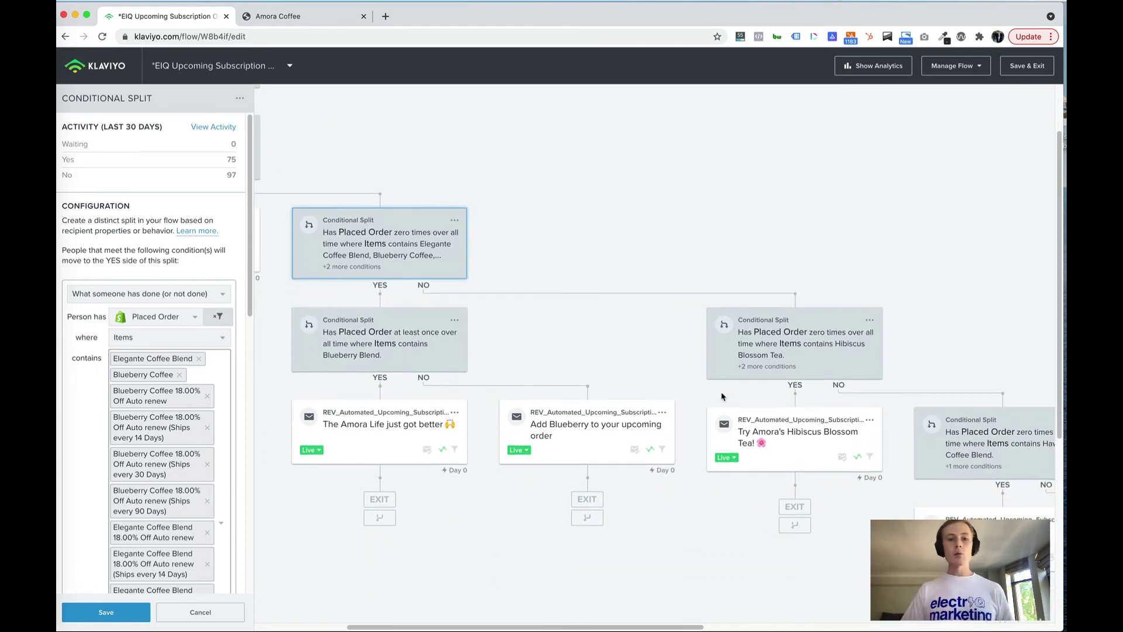